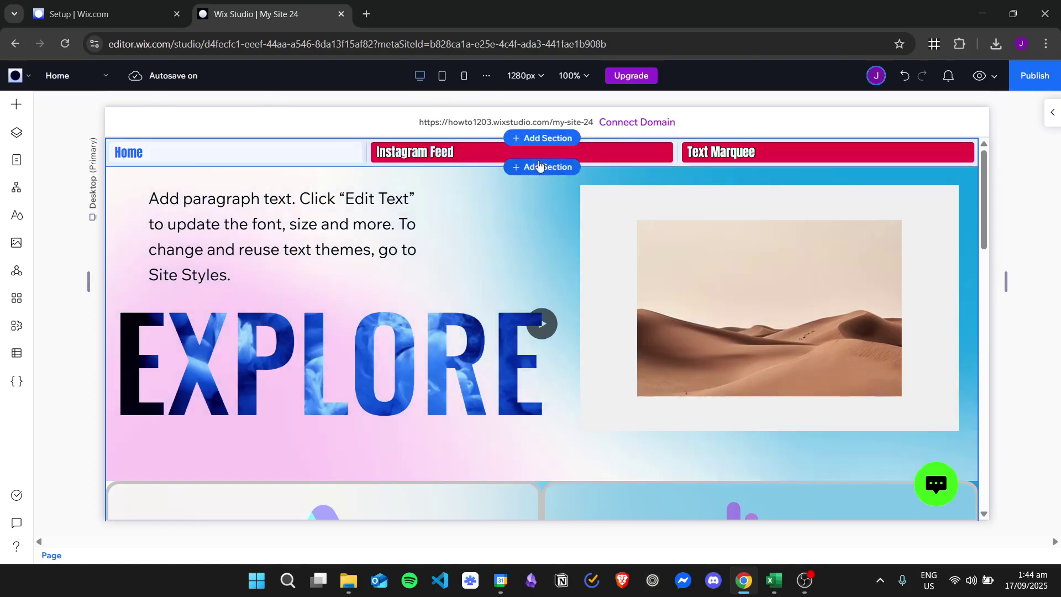
Add a blank section directly below the site header and place an image element in it.
{"action": "left_click", "coordinate": [551, 167]}
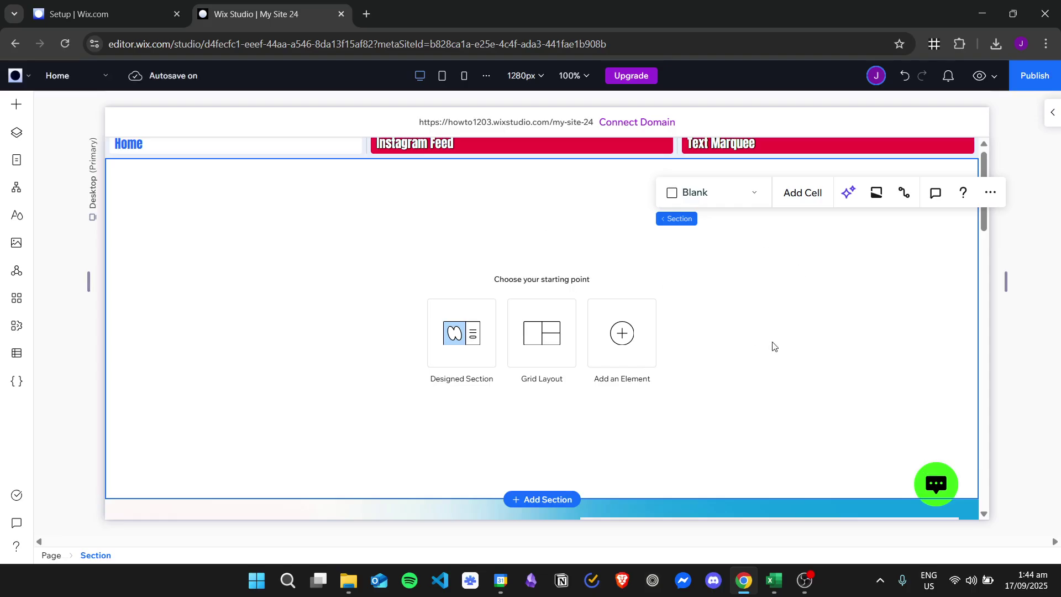
{"action": "left_click", "coordinate": [643, 326]}
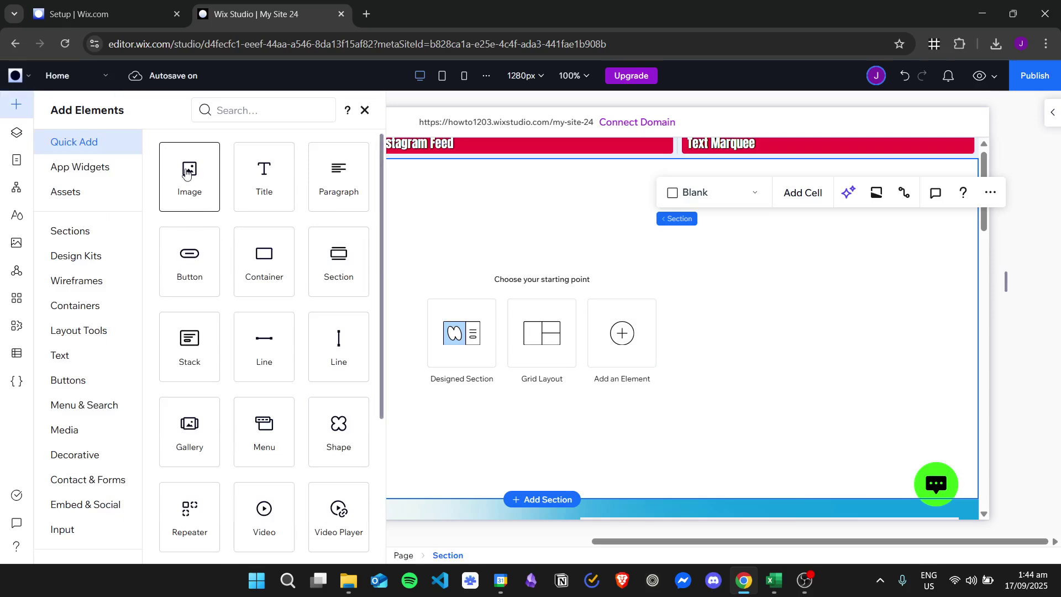
{"action": "left_click_drag", "start_coordinate": [187, 173], "coordinate": [367, 287]}
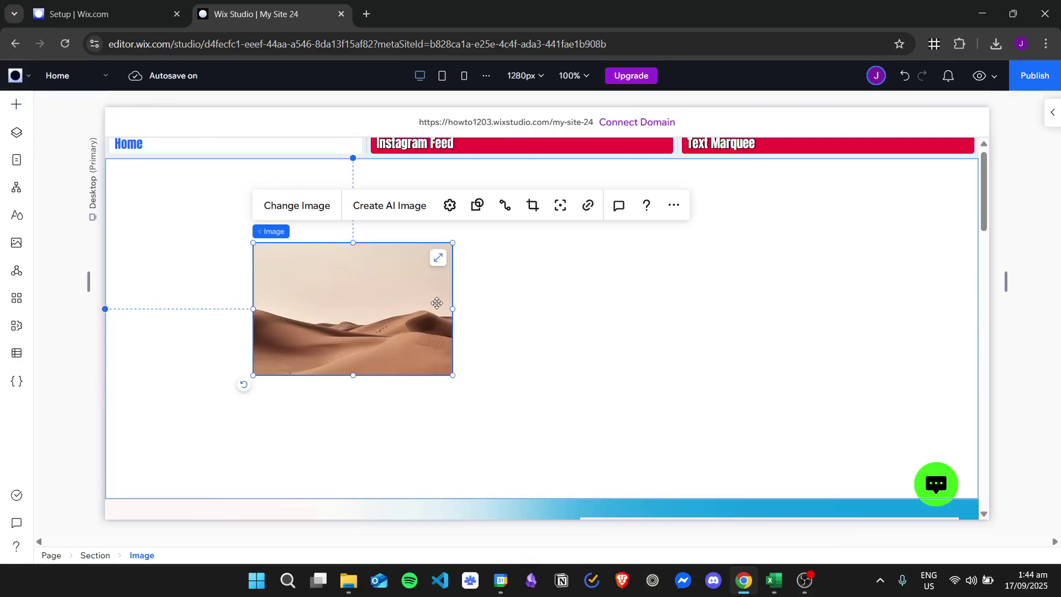
Duplicate the desert image, place the copy beside it, and shift the original away from the copy.
{"action": "key", "text": "ctrl+d"}
{"action": "left_click_drag", "start_coordinate": [380, 321], "coordinate": [608, 326]}
{"action": "left_click", "coordinate": [406, 285]}
{"action": "left_click_drag", "start_coordinate": [406, 284], "coordinate": [347, 294]}
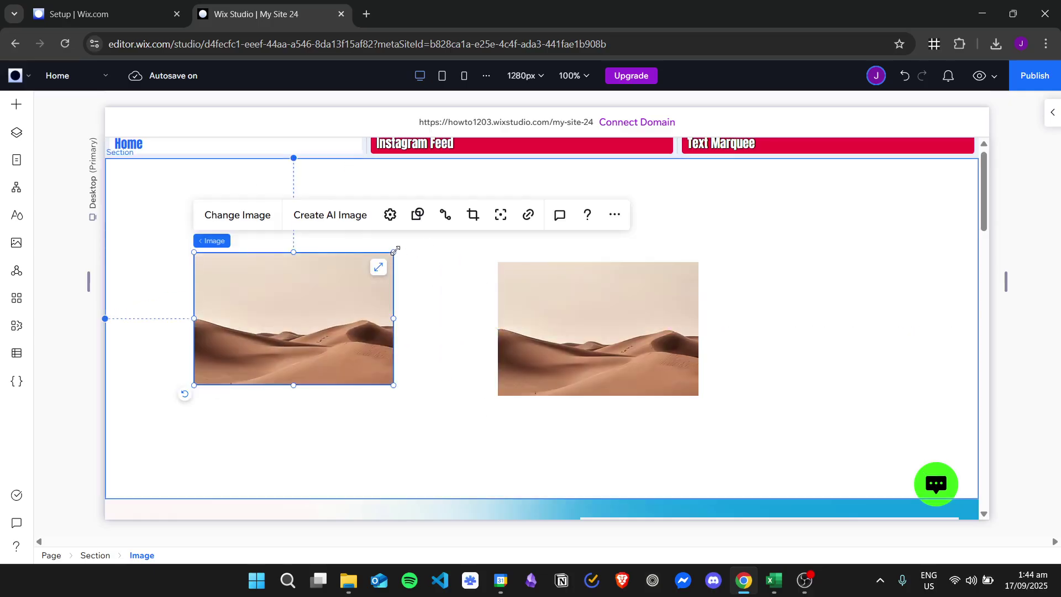
Enlarge the desert images to a matching size of about 427 × 284 px and arrange them side by side.
{"action": "left_click_drag", "start_coordinate": [394, 252], "coordinate": [348, 281]}
{"action": "left_click_drag", "start_coordinate": [610, 329], "coordinate": [285, 334]}
{"action": "left_click_drag", "start_coordinate": [375, 270], "coordinate": [474, 218]}
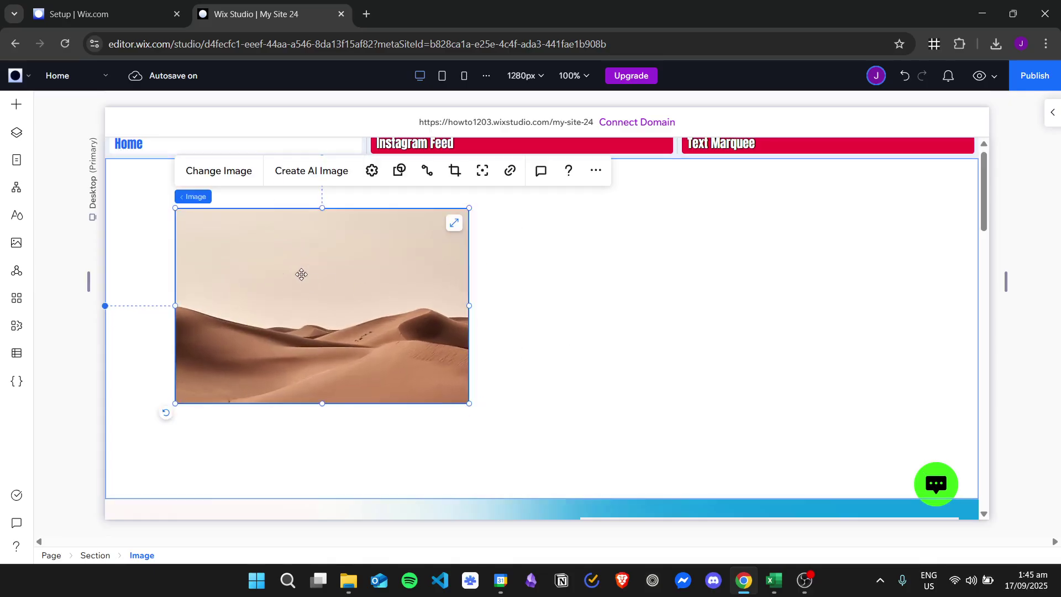
{"action": "left_click_drag", "start_coordinate": [301, 275], "coordinate": [606, 276]}
{"action": "left_click", "coordinate": [624, 426]}
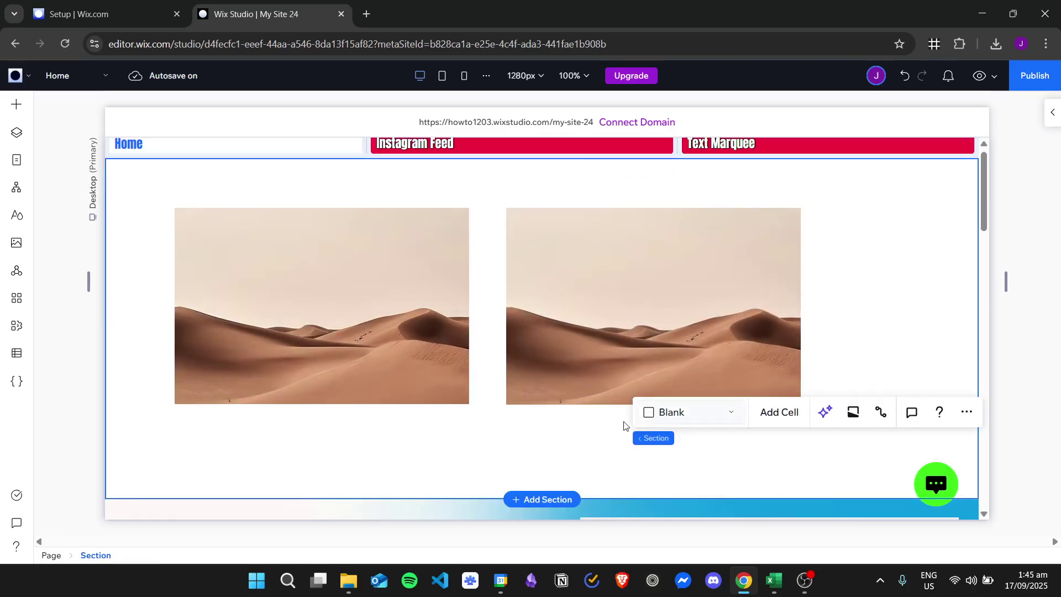
Replace the first desert image with the Conference Room photo from Media from Wix.
{"action": "left_click", "coordinate": [391, 308]}
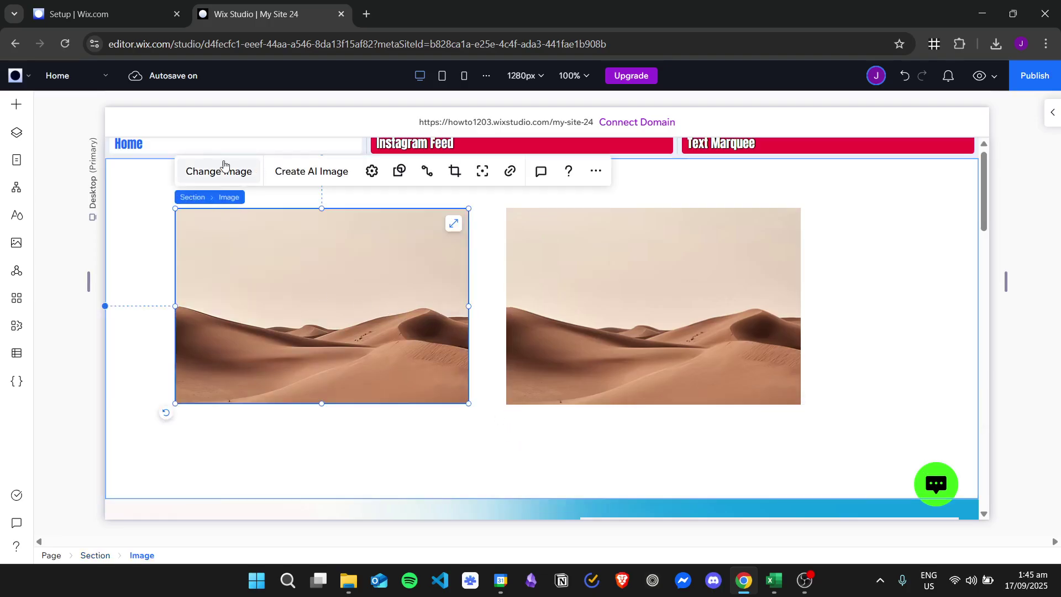
{"action": "double_click", "coordinate": [675, 315]}
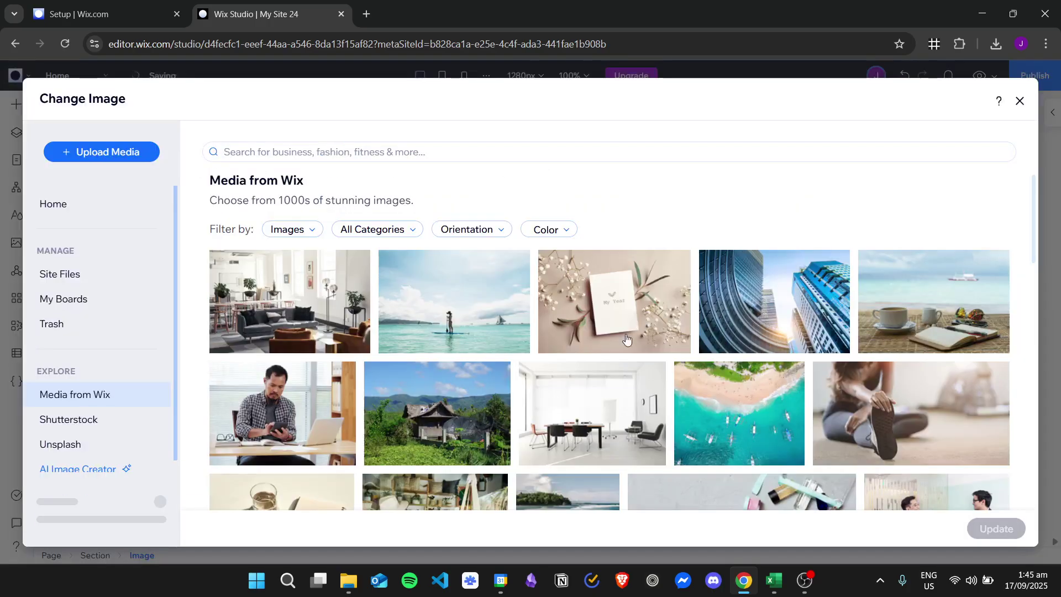
{"action": "scroll", "coordinate": [614, 325], "scroll_direction": "down", "scroll_amount": 1}
{"action": "scroll", "coordinate": [613, 325], "scroll_direction": "down", "scroll_amount": 2}
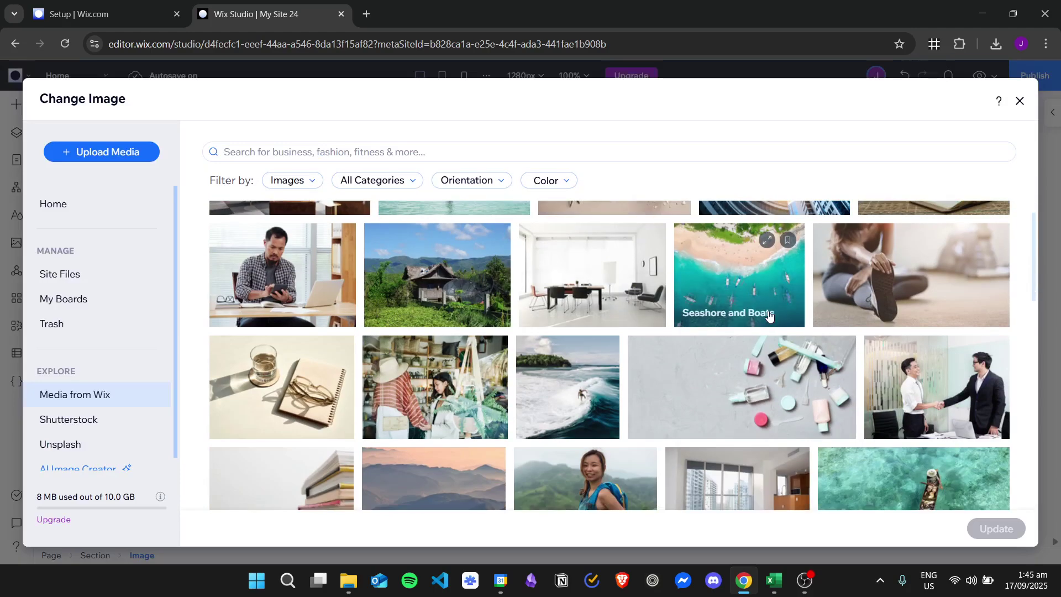
{"action": "scroll", "coordinate": [691, 331], "scroll_direction": "down", "scroll_amount": 1}
{"action": "scroll", "coordinate": [604, 331], "scroll_direction": "up", "scroll_amount": 2}
{"action": "left_click", "coordinate": [604, 332]}
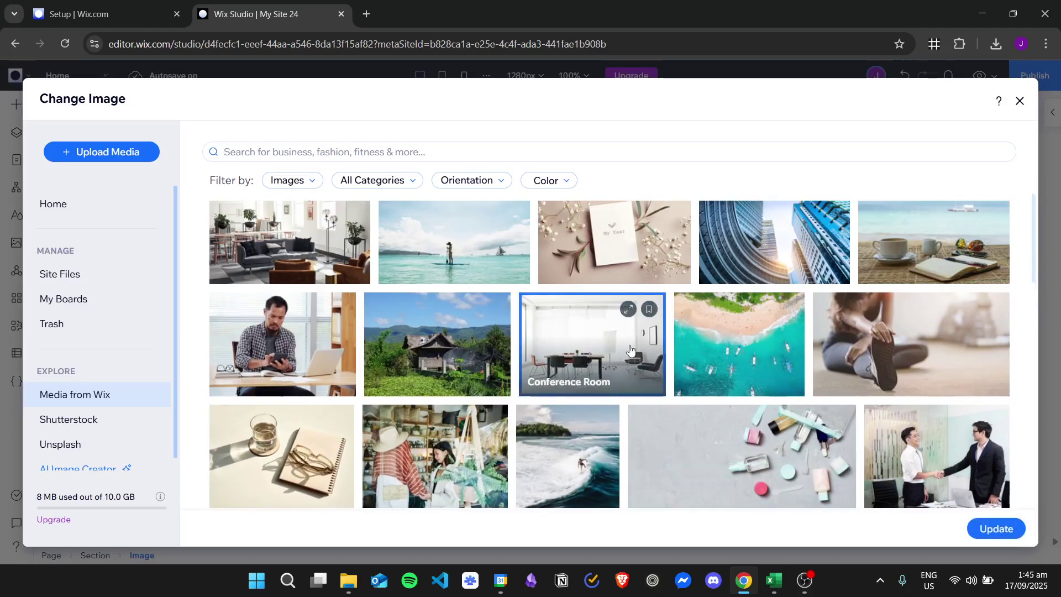
{"action": "left_click", "coordinate": [998, 528]}
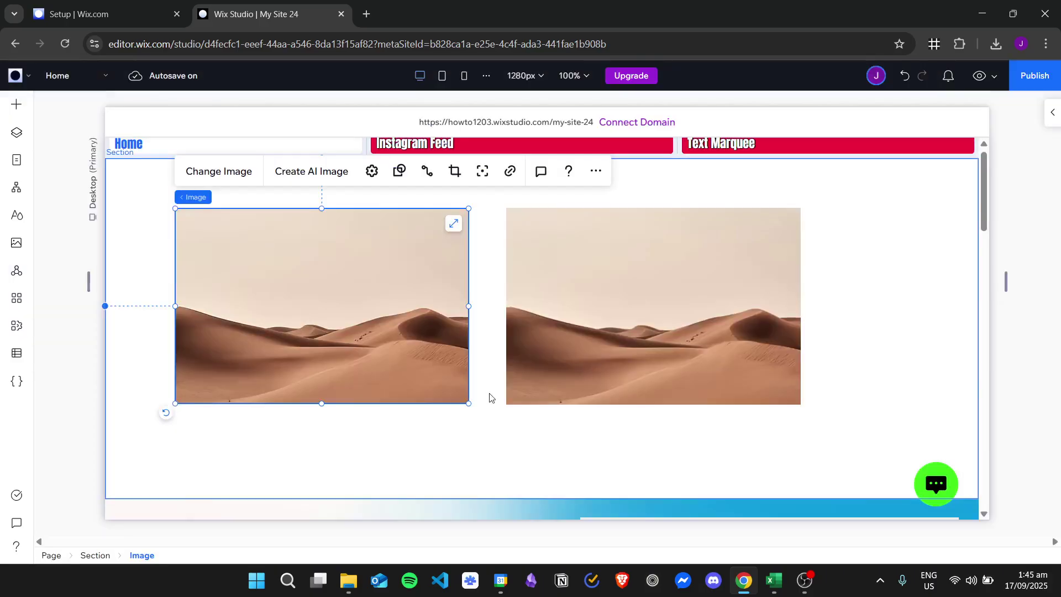
Replace the remaining desert image with the Skin Care photo from Media from Wix.
{"action": "left_click", "coordinate": [611, 300]}
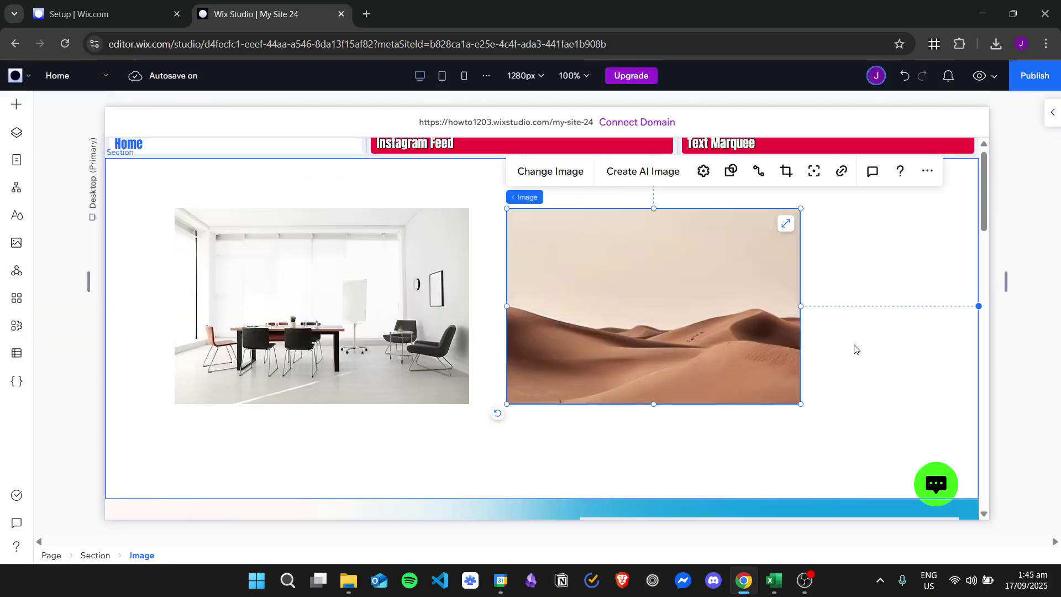
{"action": "double_click", "coordinate": [788, 321]}
{"action": "scroll", "coordinate": [740, 360], "scroll_direction": "down", "scroll_amount": 3}
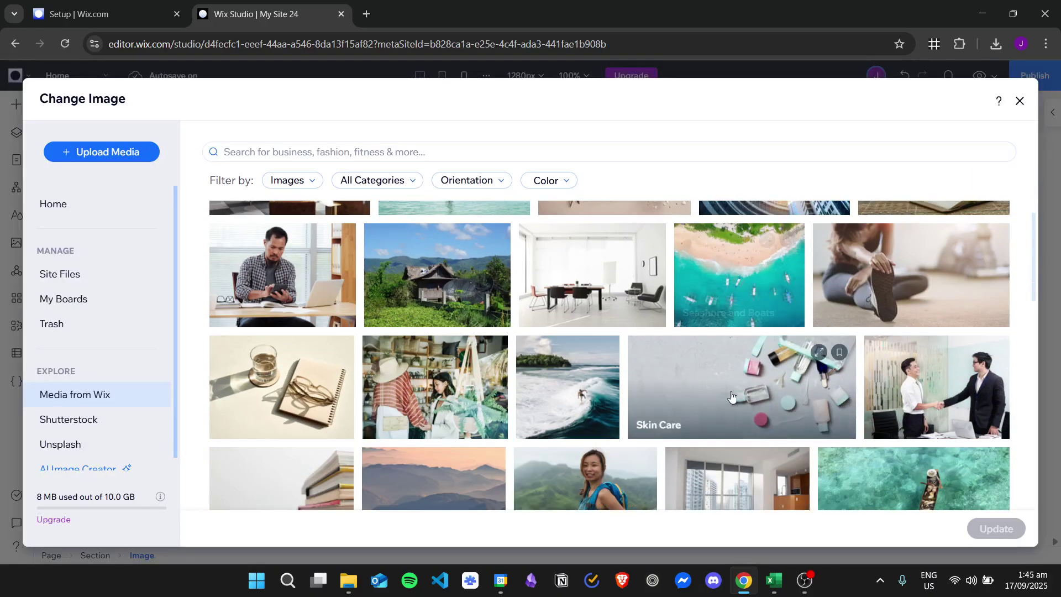
{"action": "left_click", "coordinate": [741, 387]}
{"action": "left_click", "coordinate": [996, 529]}
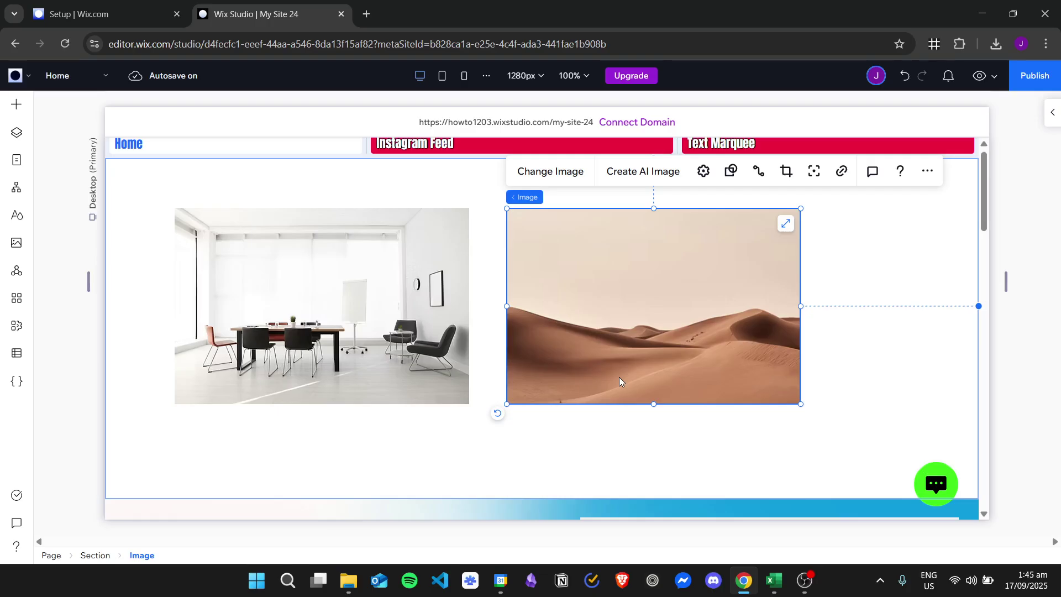
{"action": "left_click", "coordinate": [552, 429]}
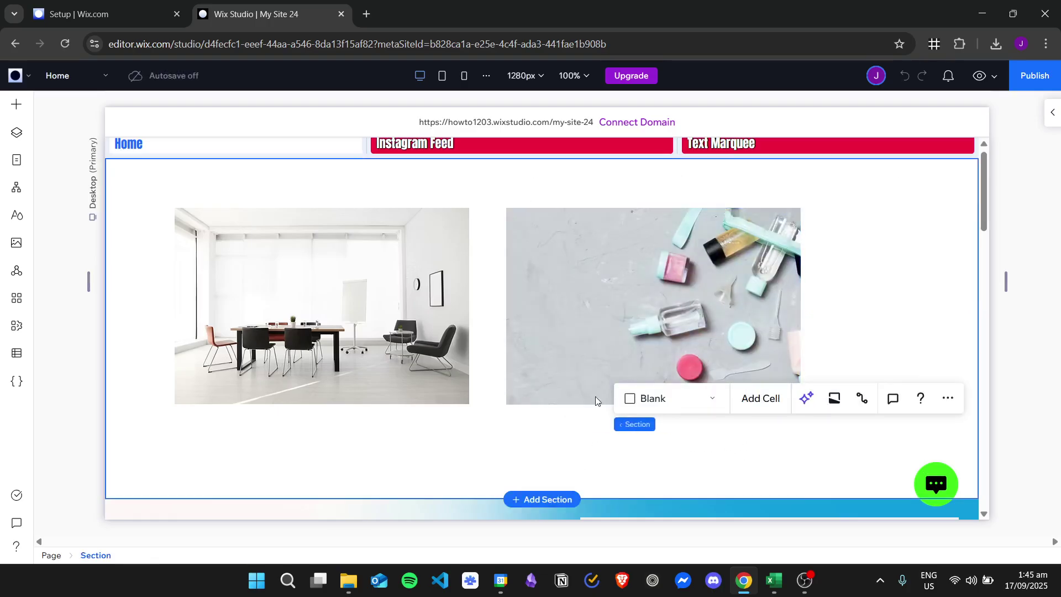
Partly overlap the Skin Care image onto the Conference Room image and give it the Fade hover animation on itself.
{"action": "left_click_drag", "start_coordinate": [735, 282], "coordinate": [490, 283]}
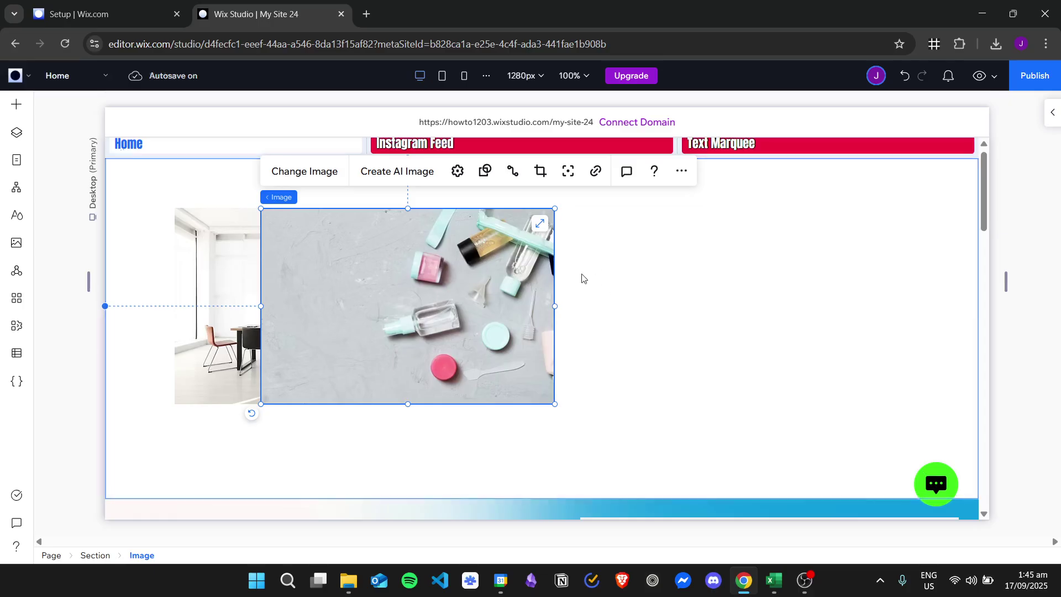
{"action": "left_click", "coordinate": [1049, 116]}
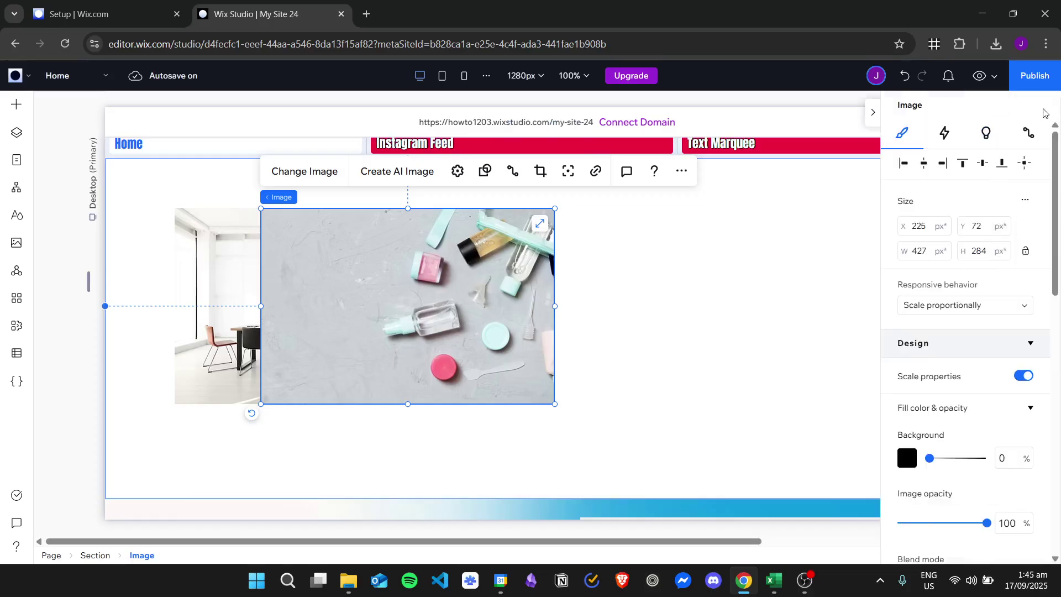
{"action": "left_click", "coordinate": [944, 136]}
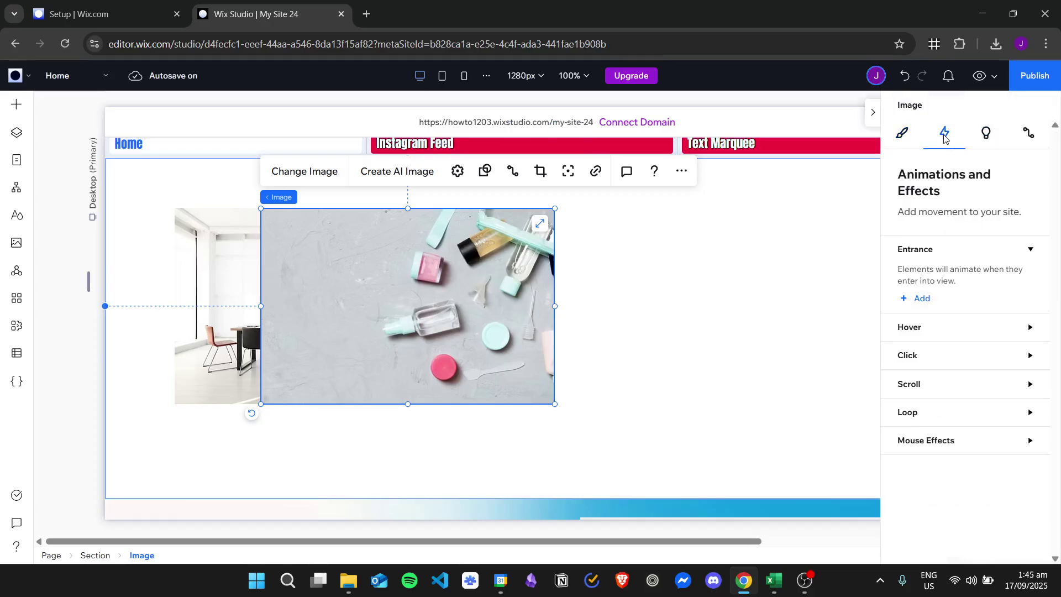
{"action": "left_click", "coordinate": [985, 331]}
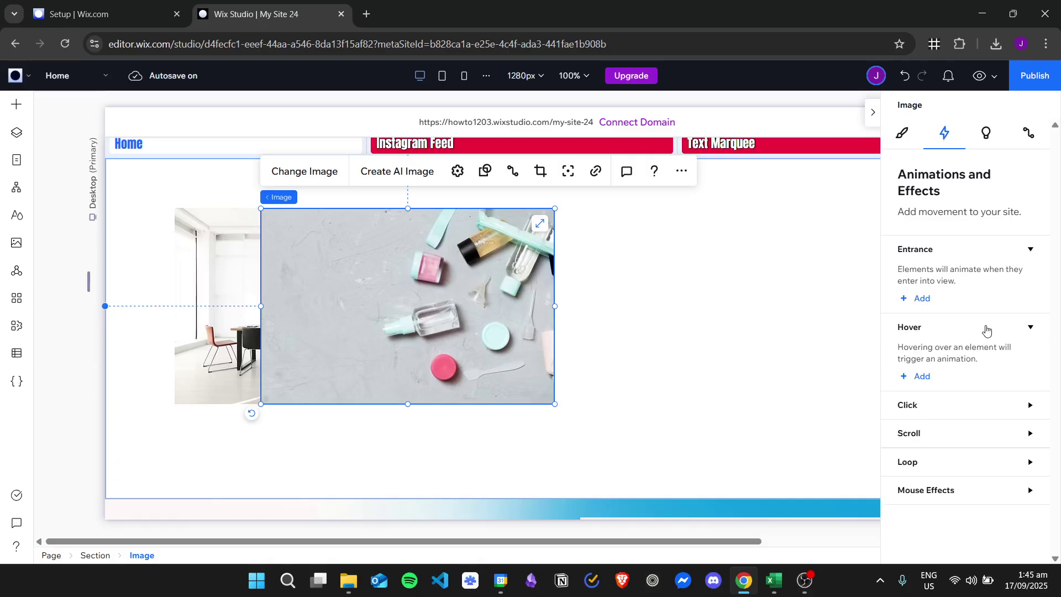
{"action": "left_click", "coordinate": [921, 377]}
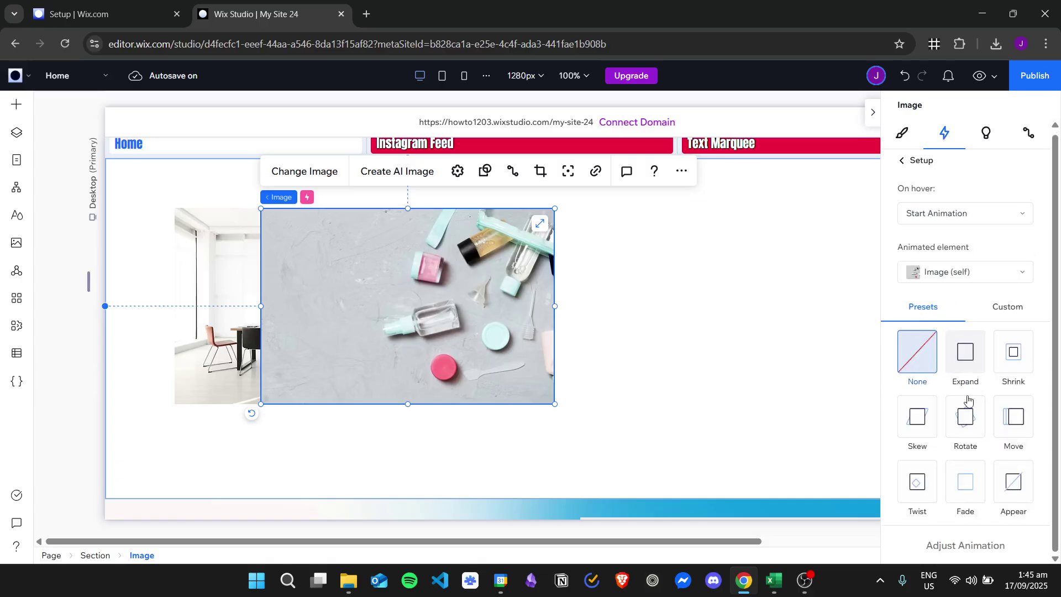
{"action": "left_click", "coordinate": [966, 481]}
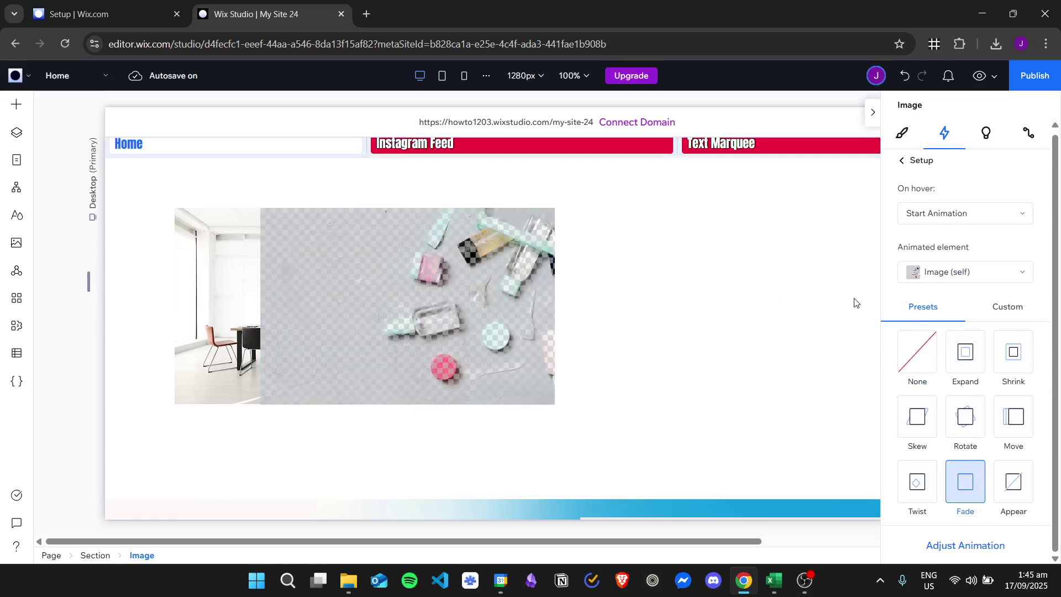
{"action": "left_click", "coordinate": [874, 112]}
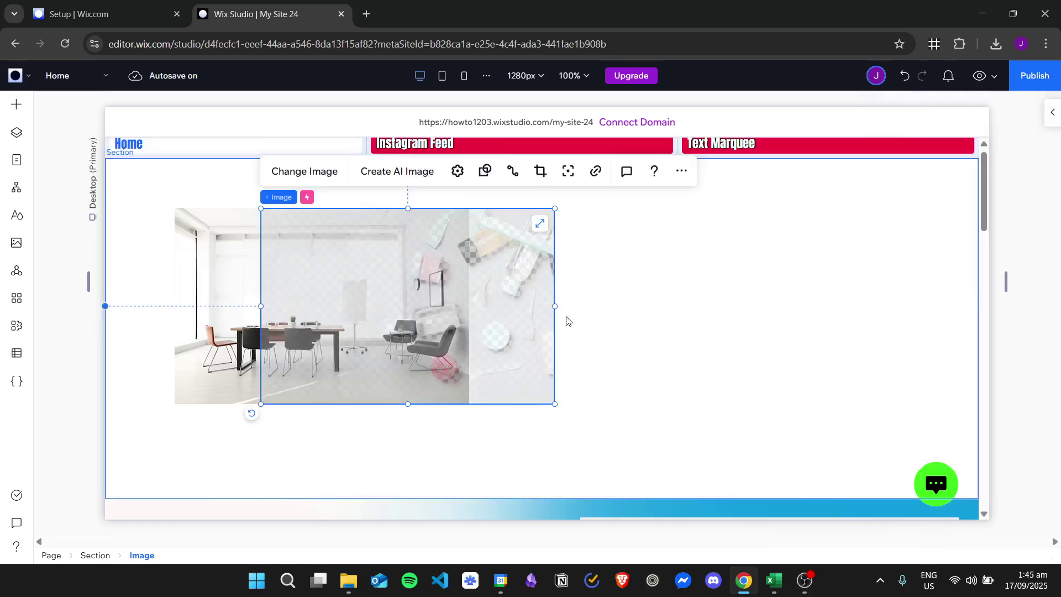
Align the faded Skin Care image exactly over the Conference Room image and preview the site.
{"action": "left_click_drag", "start_coordinate": [616, 312], "coordinate": [367, 294]}
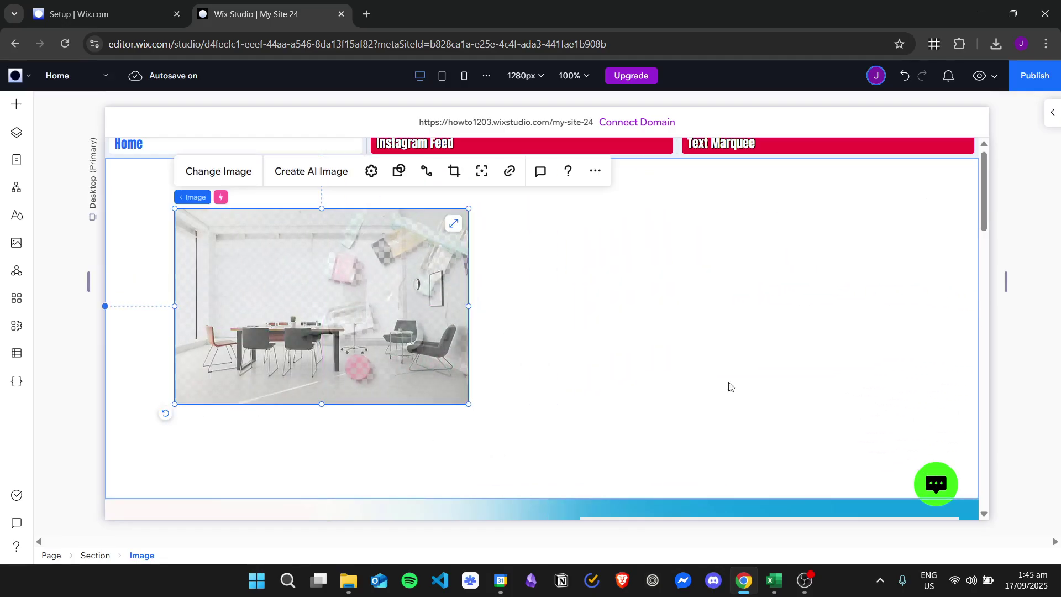
{"action": "left_click", "coordinate": [683, 361]}
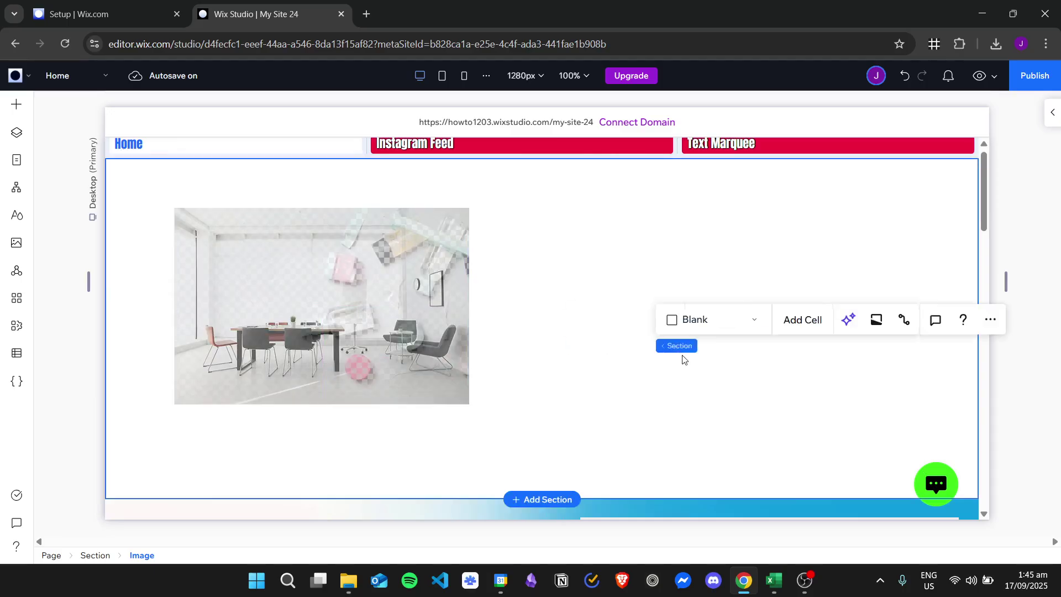
{"action": "left_click", "coordinate": [979, 75]}
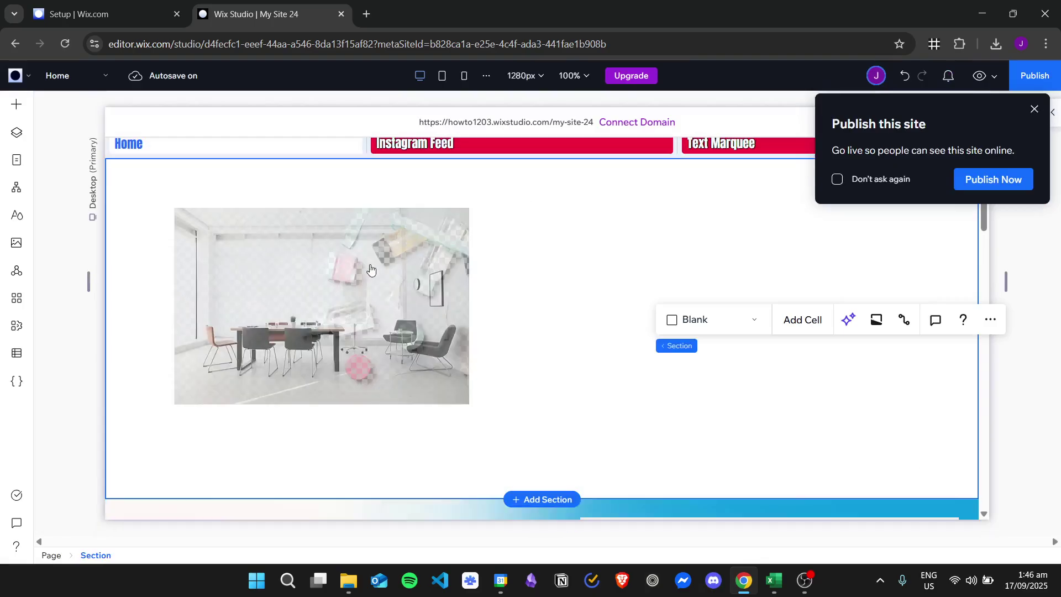
Shift the Skin Care image partly off the Conference Room image and move it backward one layer.
{"action": "left_click_drag", "start_coordinate": [370, 270], "coordinate": [494, 277]}
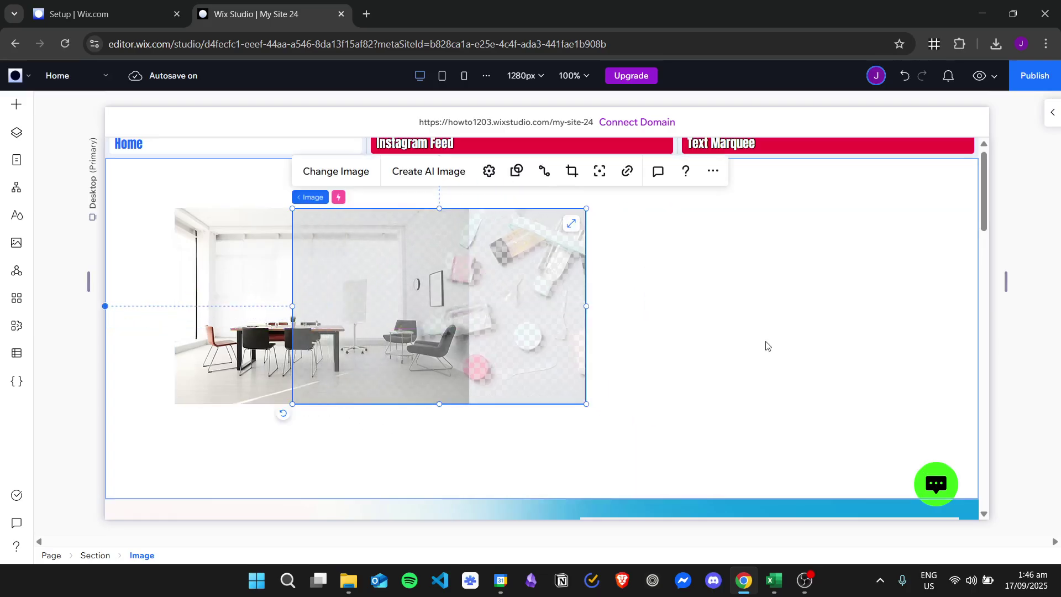
{"action": "right_click", "coordinate": [495, 284]}
{"action": "mouse_move", "coordinate": [564, 393]}
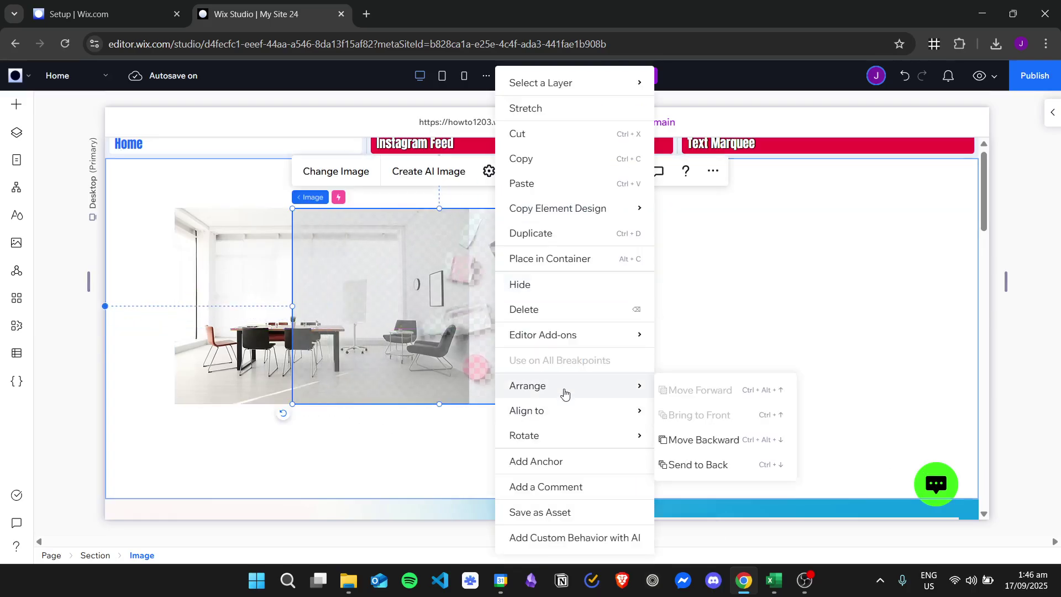
{"action": "left_click", "coordinate": [742, 441]}
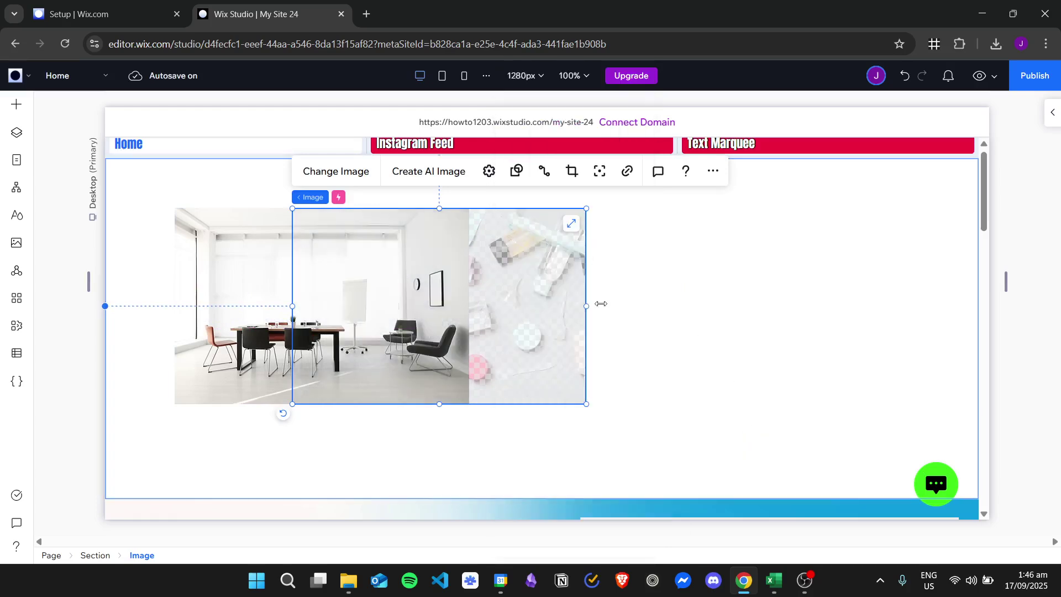
{"action": "left_click", "coordinate": [684, 389]}
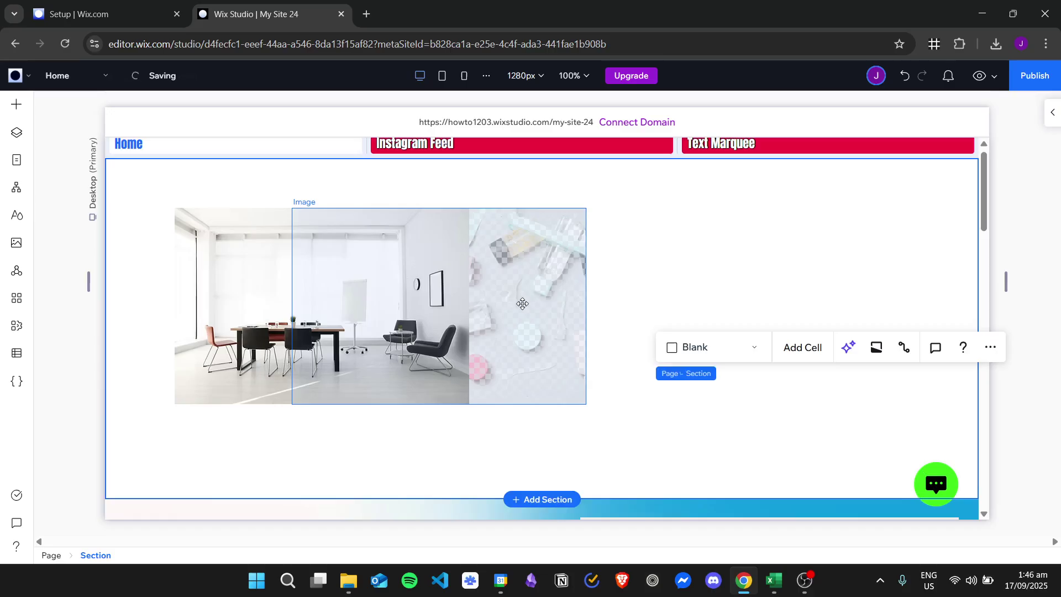
Realign the Skin Care image with the Conference Room image, preview the hover effect, and return to editing.
{"action": "left_click_drag", "start_coordinate": [469, 332], "coordinate": [409, 303]}
{"action": "left_click", "coordinate": [982, 77]}
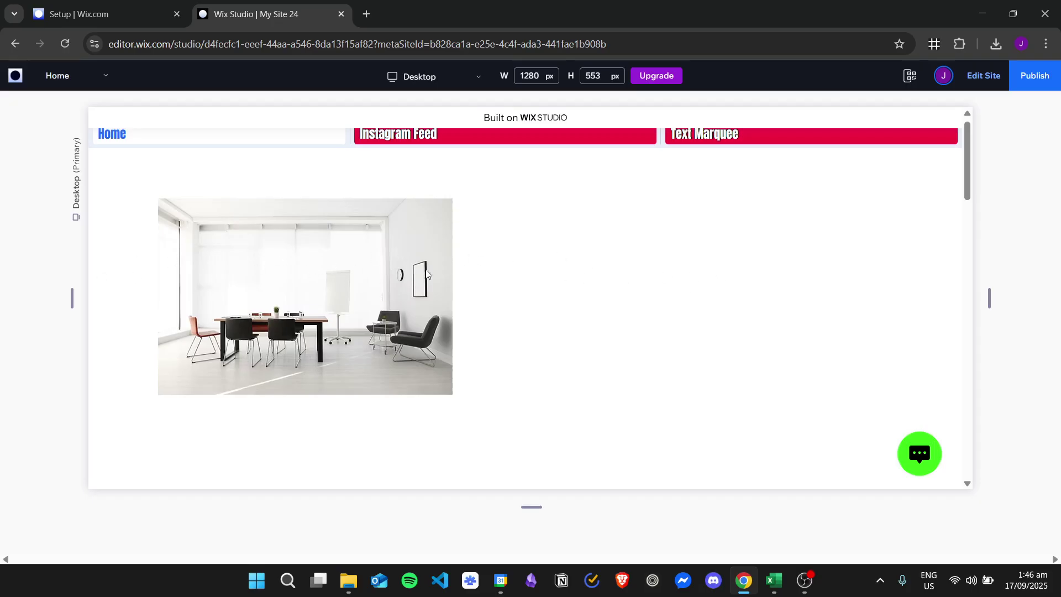
{"action": "left_click", "coordinate": [1012, 88]}
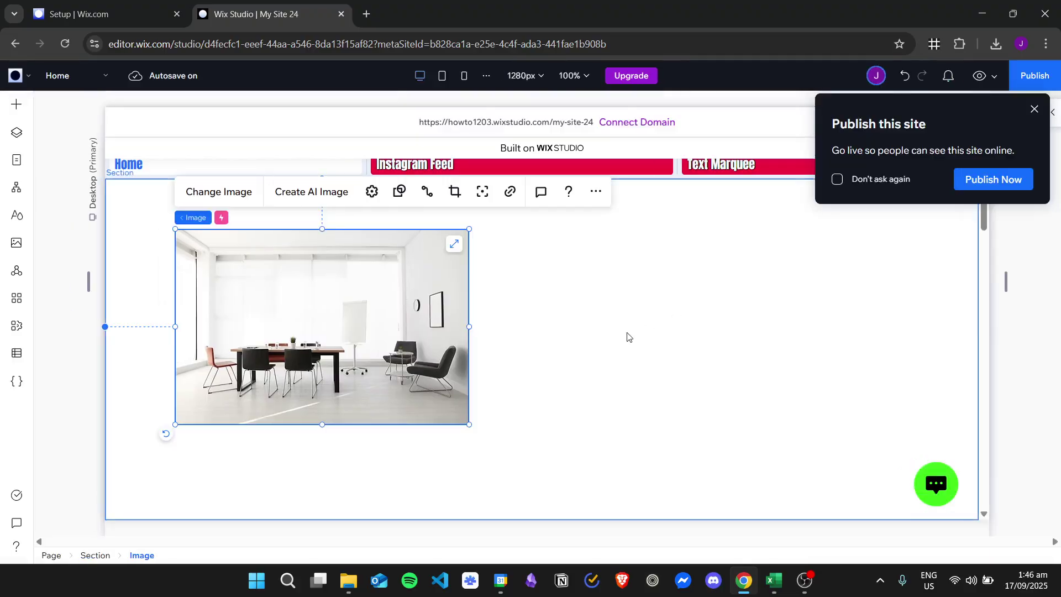
Send the Conference Room image to the back of the section, behind the Skin Care image.
{"action": "left_click", "coordinate": [614, 301]}
{"action": "scroll", "coordinate": [613, 302], "scroll_direction": "down", "scroll_amount": 1}
{"action": "left_click", "coordinate": [362, 283]}
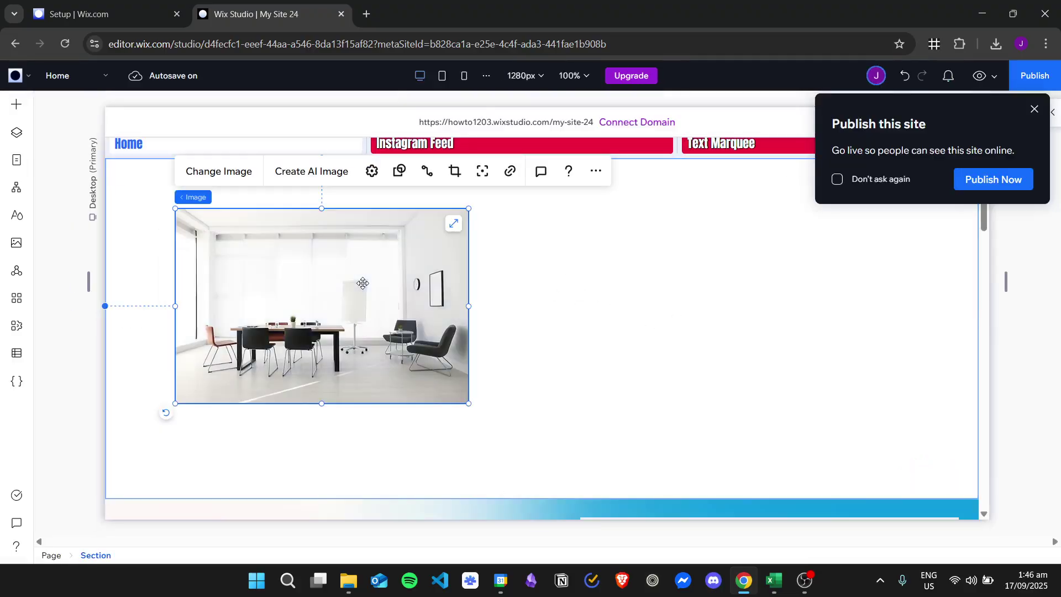
{"action": "right_click", "coordinate": [400, 277]}
{"action": "mouse_move", "coordinate": [483, 383]}
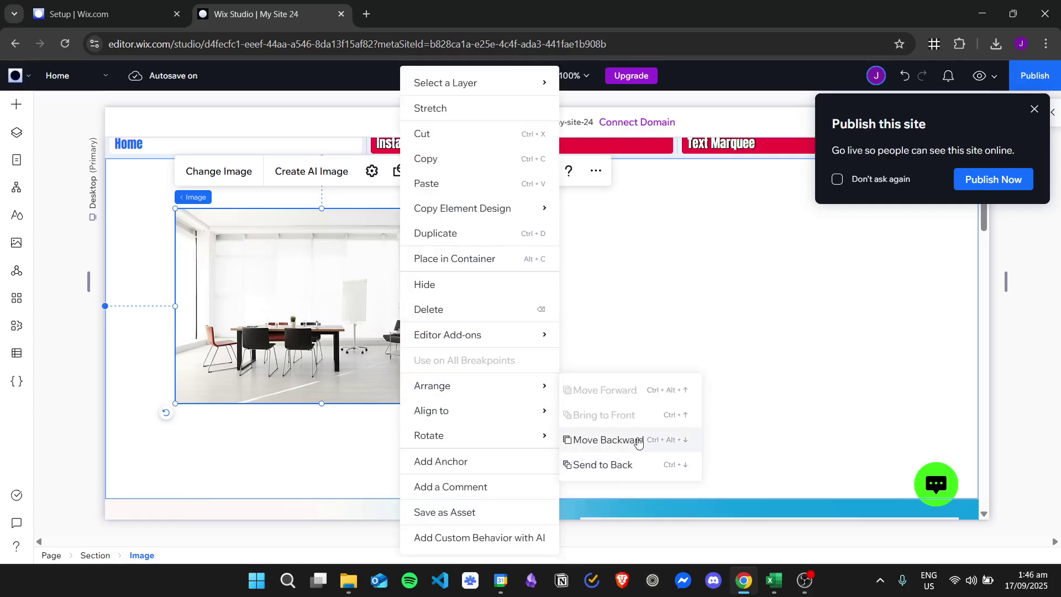
{"action": "left_click", "coordinate": [603, 465]}
{"action": "left_click", "coordinate": [605, 343]}
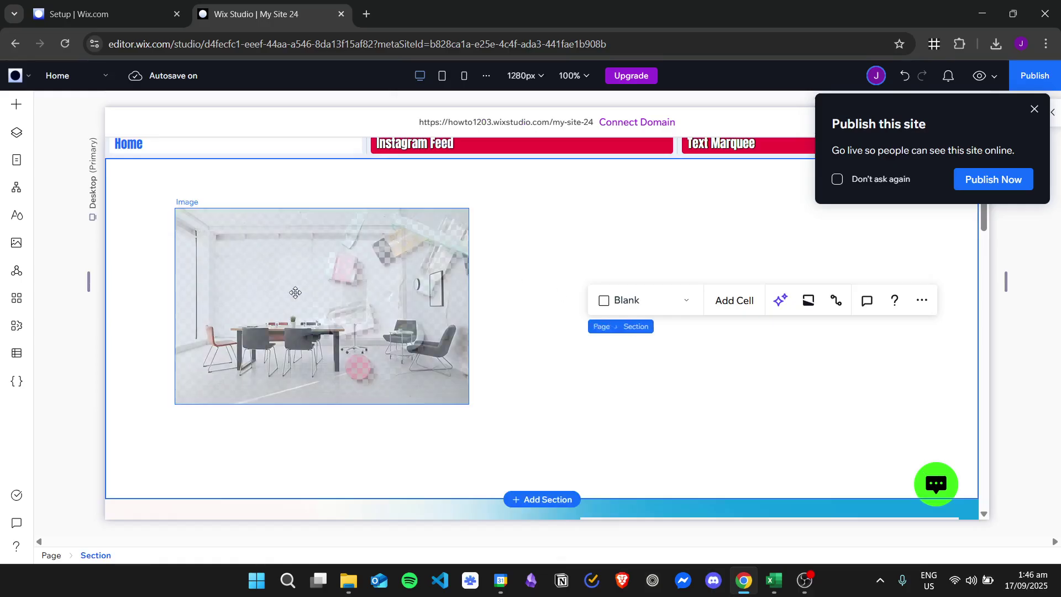
Bring the section holding the stacked images to the front using its Arrange options.
{"action": "right_click", "coordinate": [393, 307]}
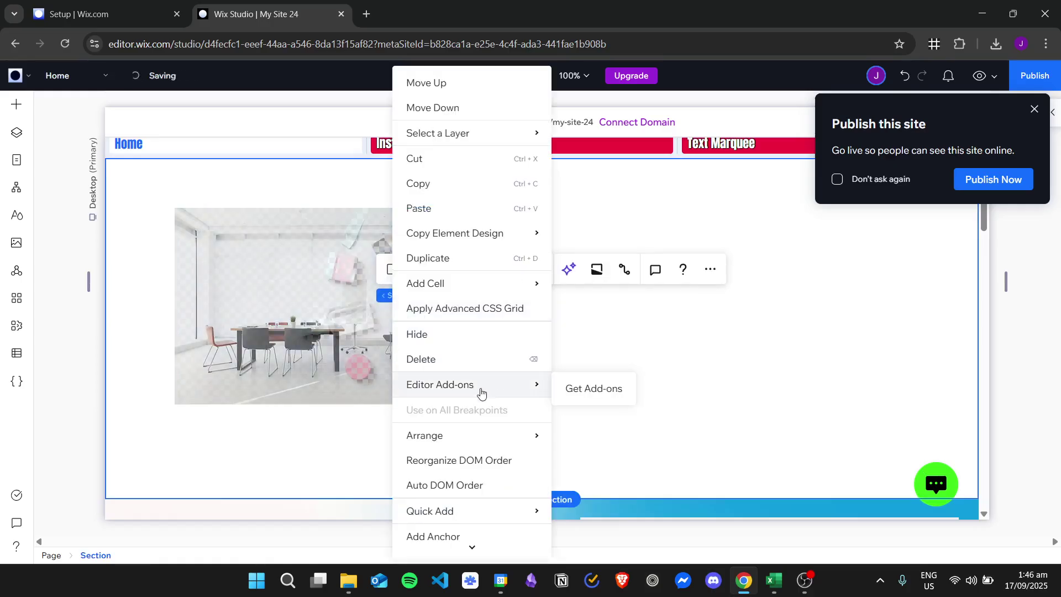
{"action": "mouse_move", "coordinate": [485, 442]}
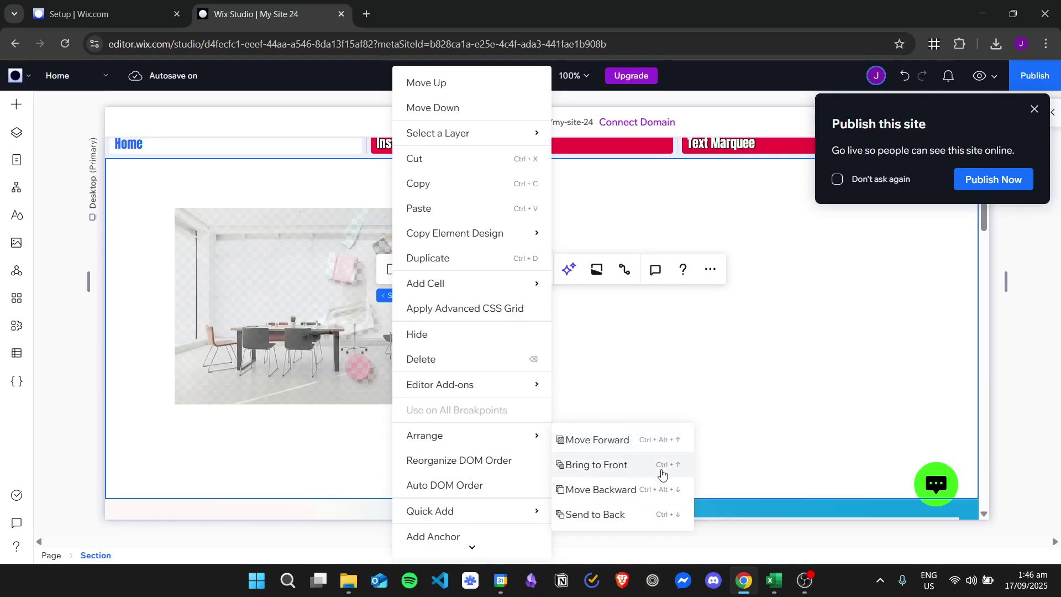
{"action": "left_click", "coordinate": [621, 455]}
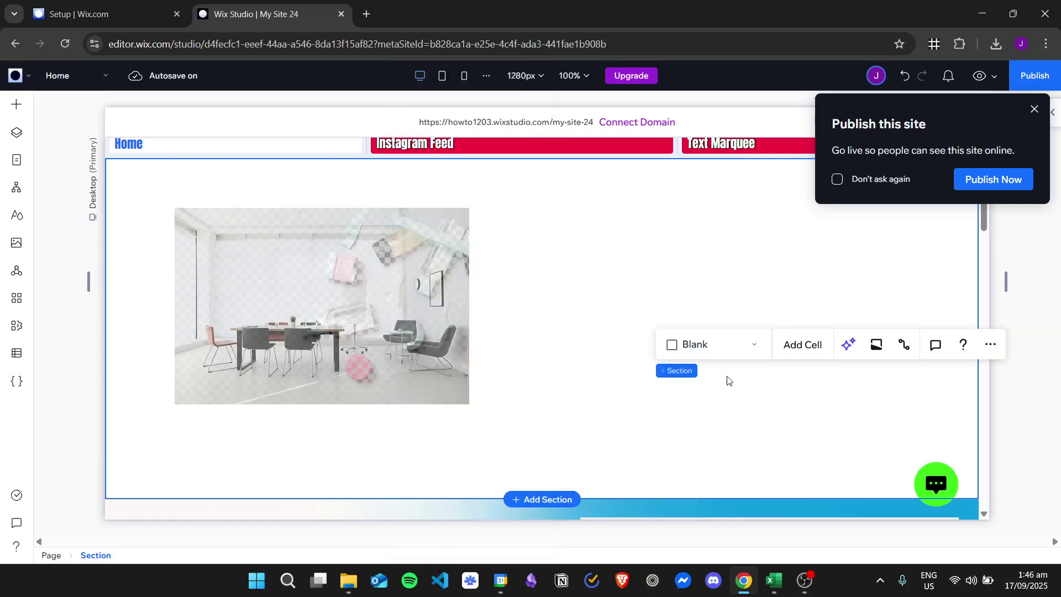
Realign the stacked image exactly over the image behind it and dismiss the publishing prompt.
{"action": "left_click", "coordinate": [344, 298]}
{"action": "left_click_drag", "start_coordinate": [343, 298], "coordinate": [310, 293]}
{"action": "left_click", "coordinate": [310, 293]}
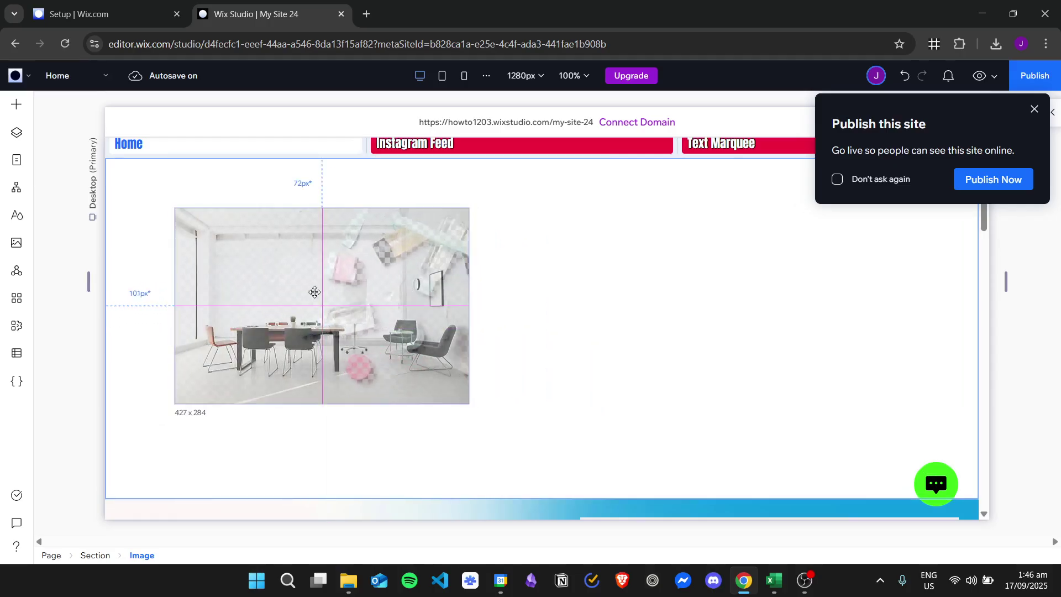
{"action": "left_click", "coordinate": [626, 402]}
{"action": "left_click", "coordinate": [1035, 109]}
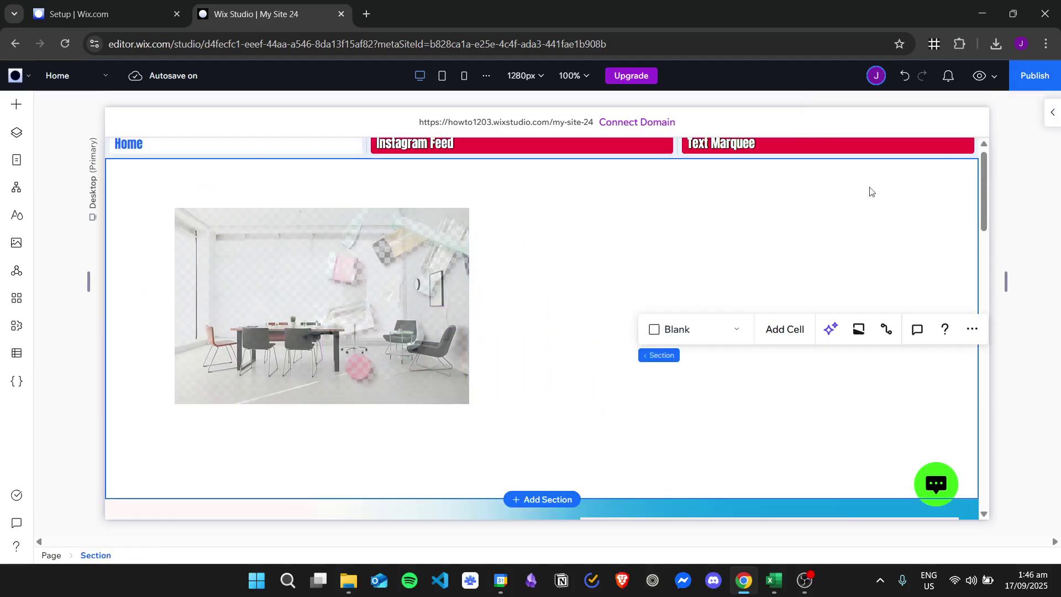
{"action": "left_click", "coordinate": [563, 306]}
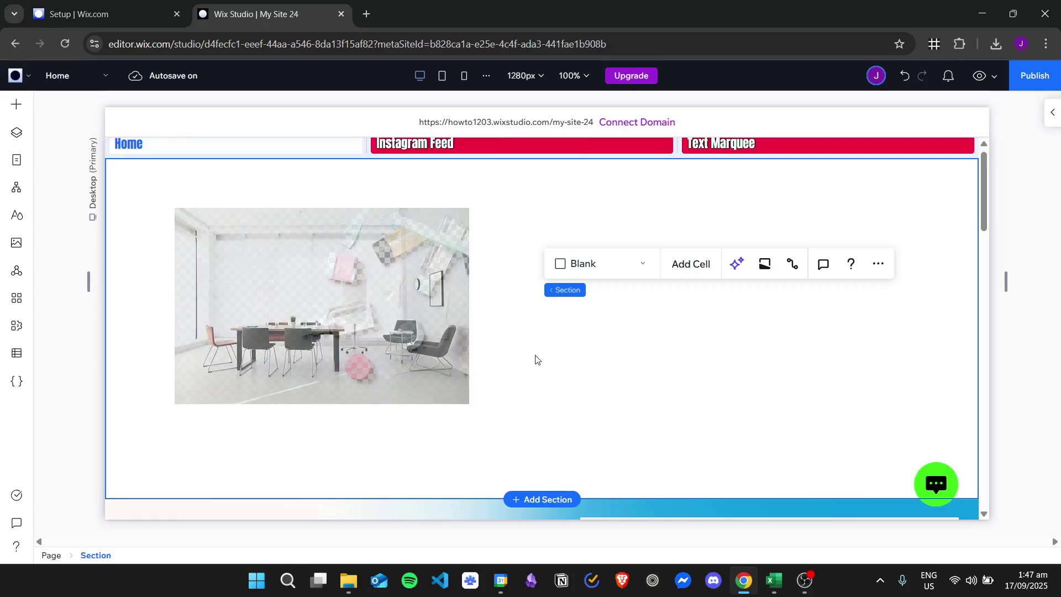
Add a new image element beside the stacked images, enlarge it, and align its upper edge with theirs.
{"action": "left_click", "coordinate": [16, 104]}
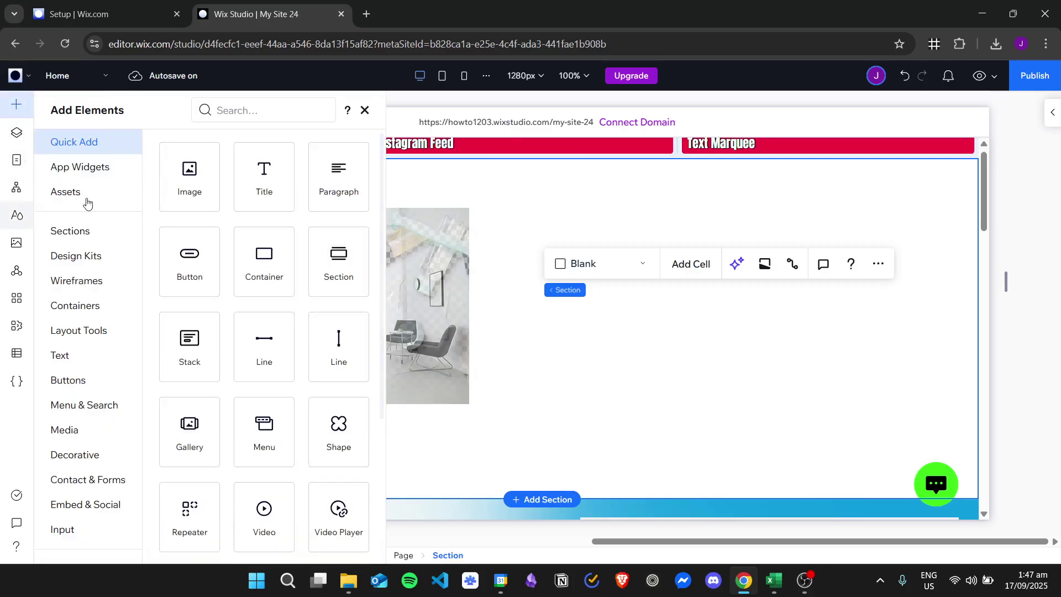
{"action": "left_click_drag", "start_coordinate": [194, 194], "coordinate": [683, 308]}
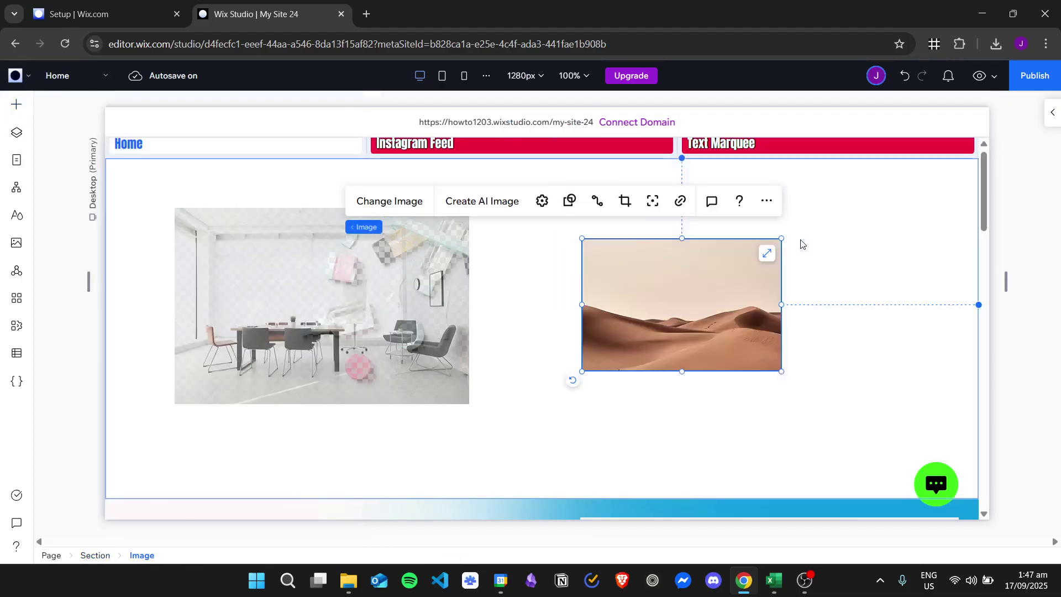
{"action": "left_click_drag", "start_coordinate": [582, 371], "coordinate": [474, 443]}
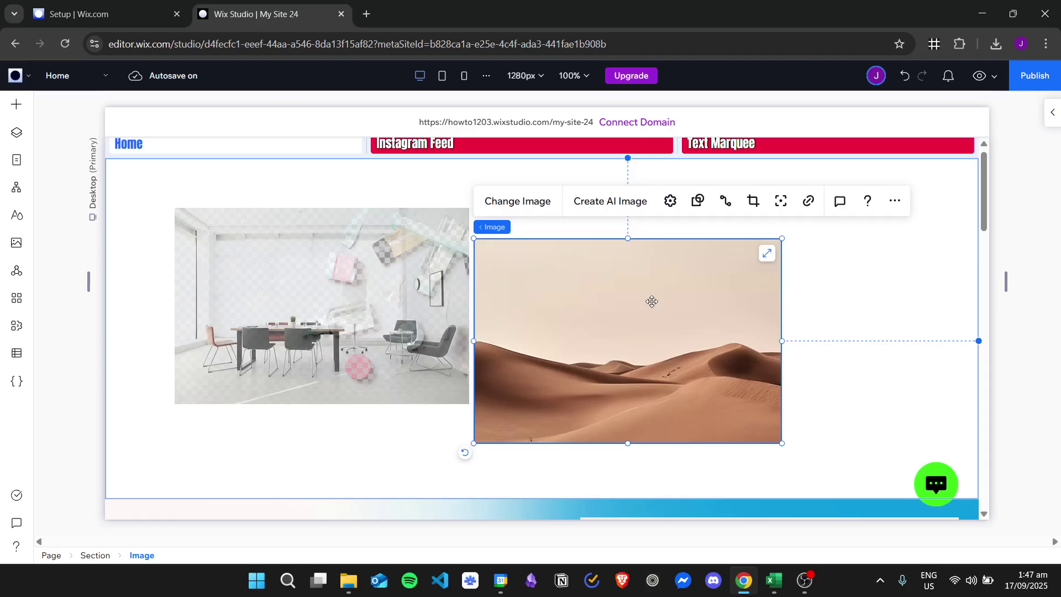
{"action": "left_click_drag", "start_coordinate": [636, 307], "coordinate": [704, 278]}
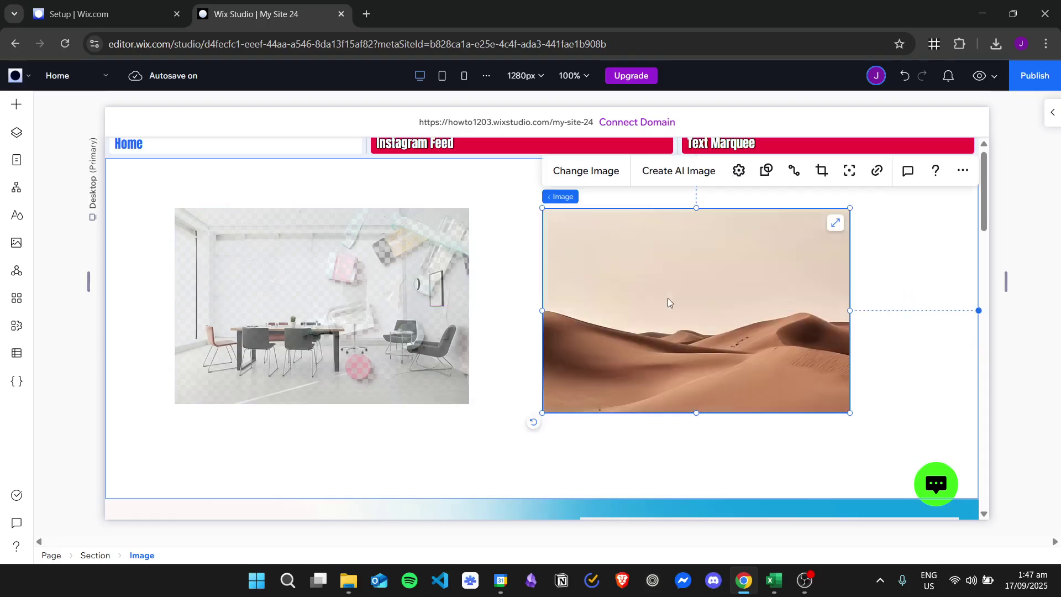
Replace the new placeholder with the Interior Design picture from Media from Wix and move it slightly closer to the stacked images.
{"action": "left_click", "coordinate": [583, 180]}
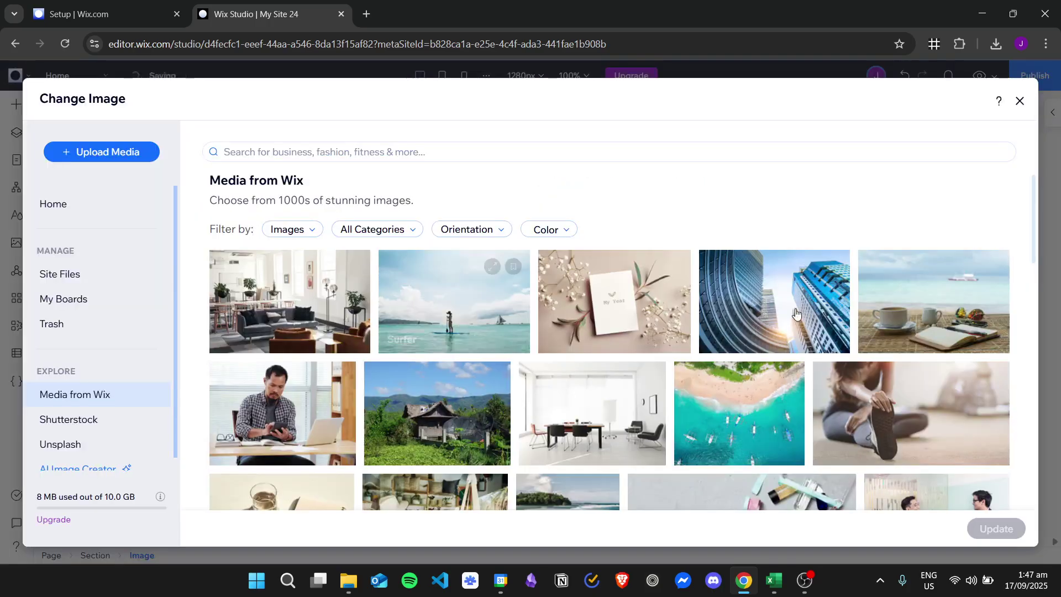
{"action": "scroll", "coordinate": [604, 310], "scroll_direction": "down", "scroll_amount": 1}
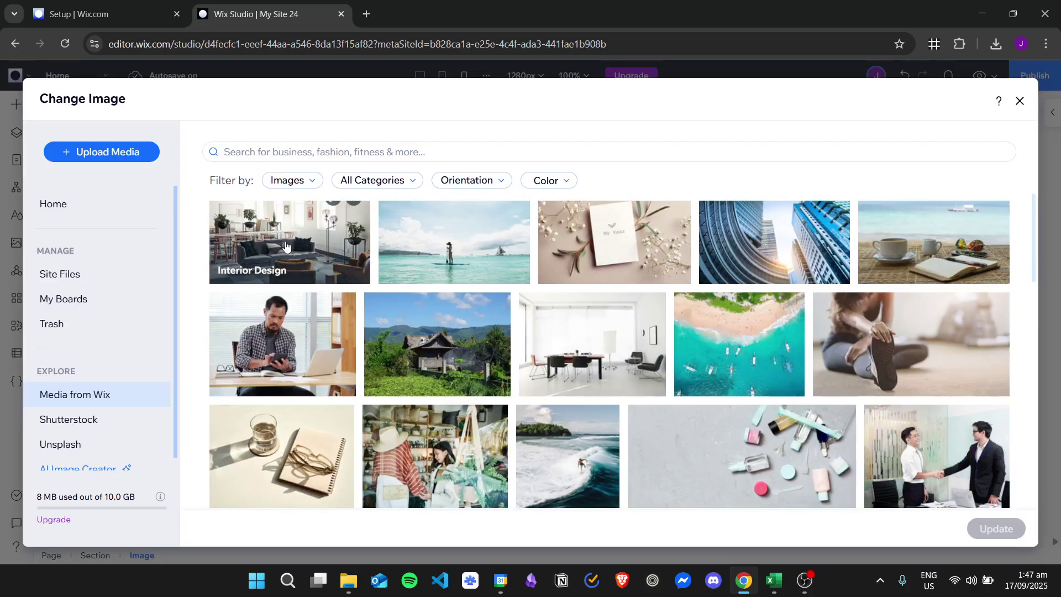
{"action": "left_click", "coordinate": [301, 286]}
{"action": "left_click", "coordinate": [995, 528]}
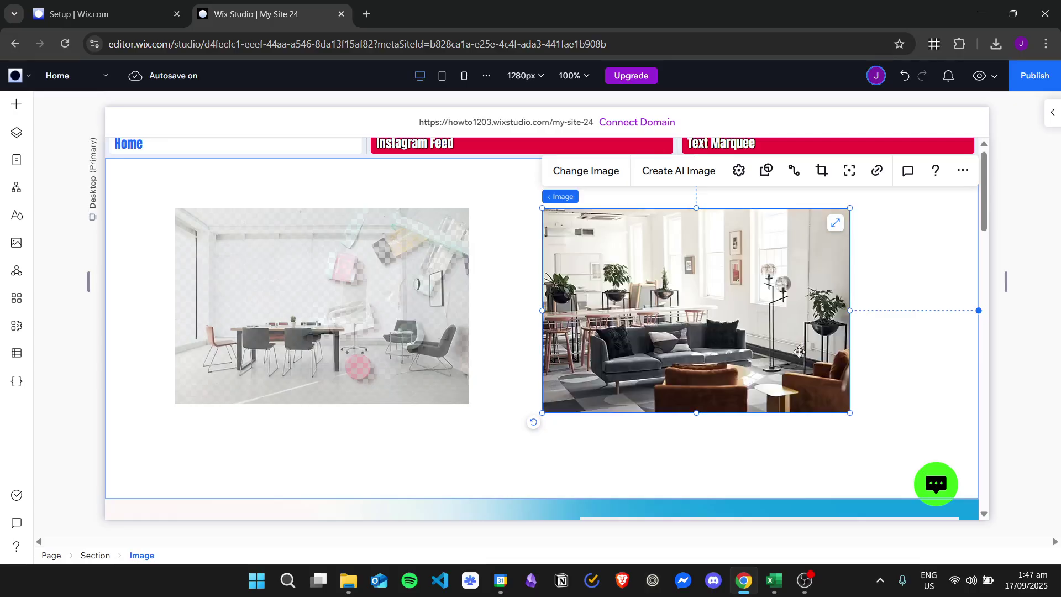
{"action": "left_click_drag", "start_coordinate": [680, 309], "coordinate": [651, 309]}
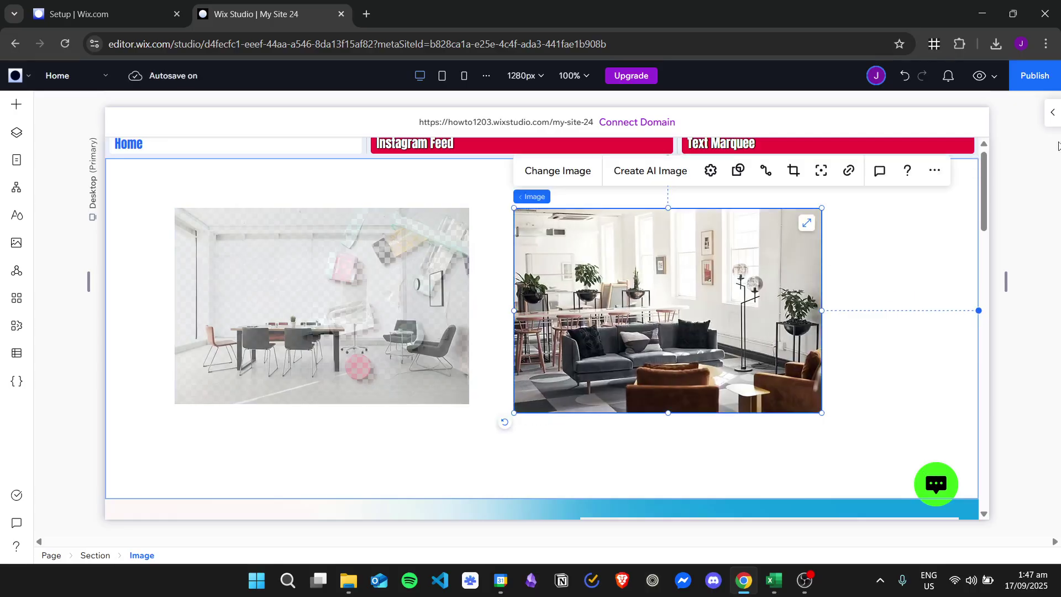
{"action": "left_click", "coordinate": [1048, 116]}
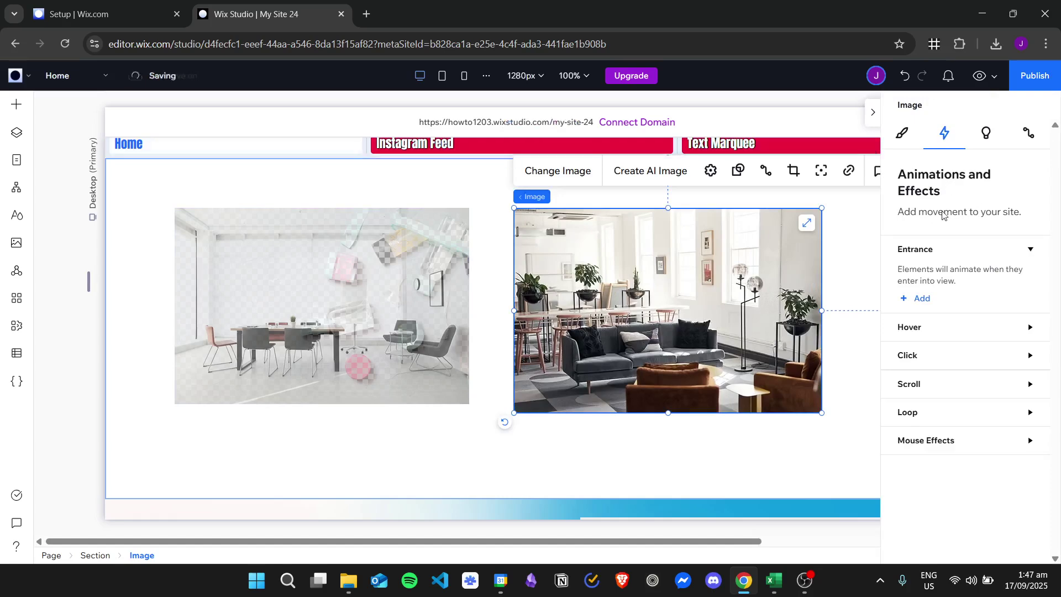
{"action": "left_click", "coordinate": [938, 332]}
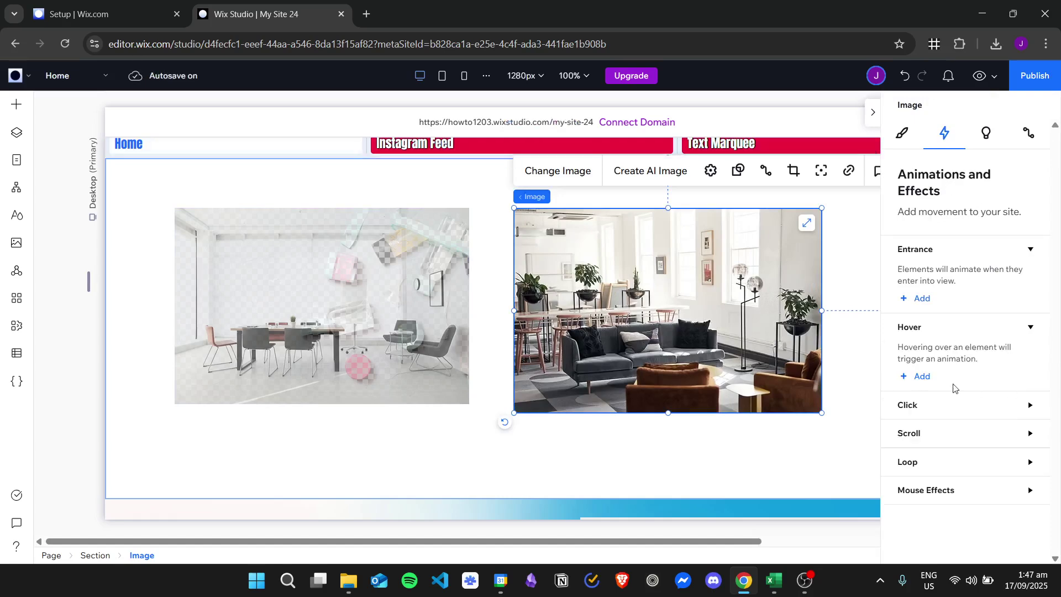
{"action": "left_click", "coordinate": [924, 376]}
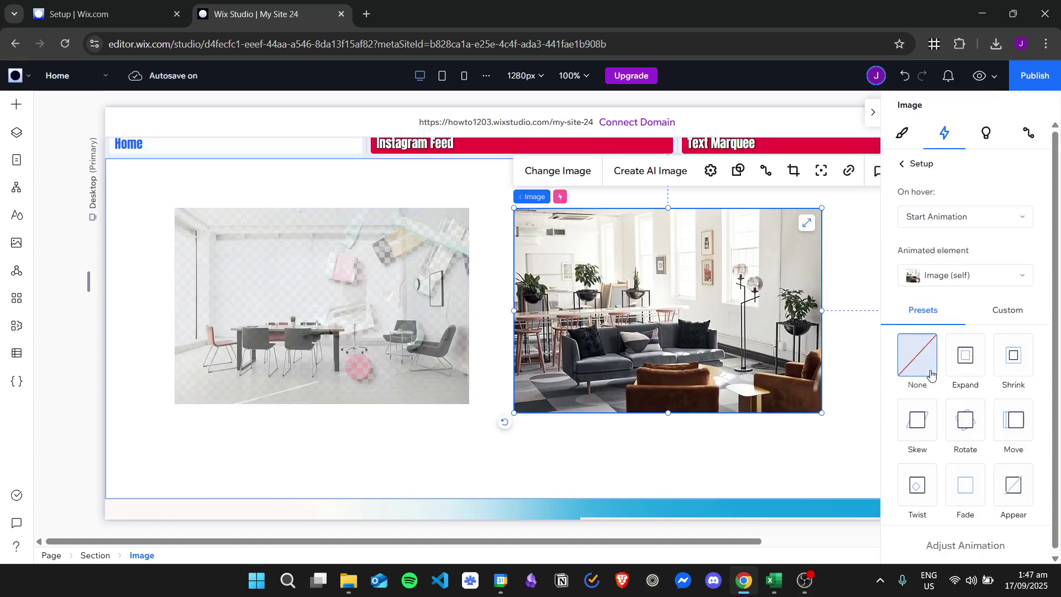
{"action": "left_click", "coordinate": [1016, 311]}
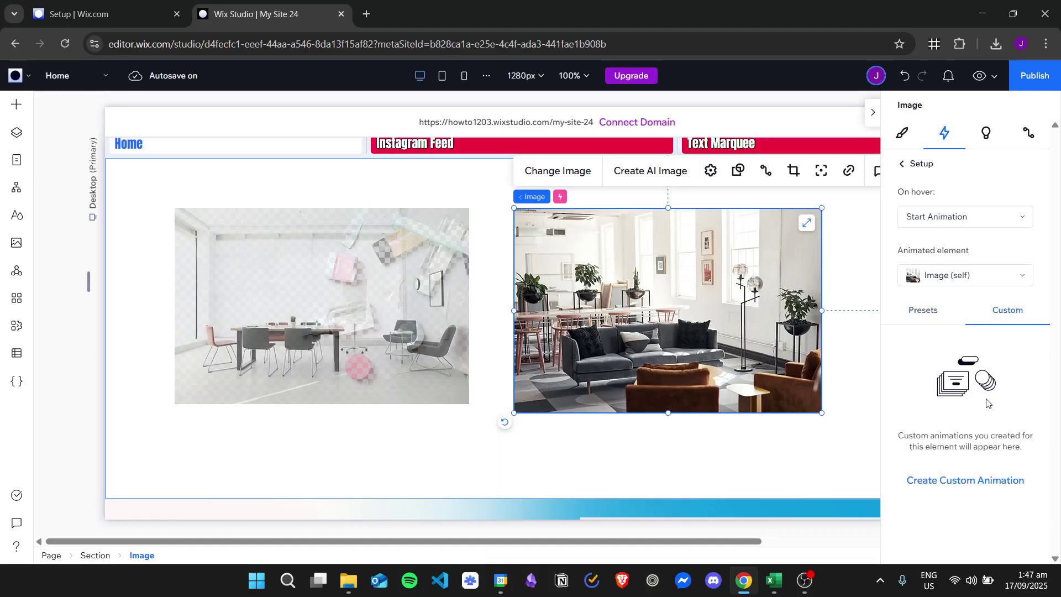
Set the Interior Design picture's image opacity to 0% in its design settings.
{"action": "left_click", "coordinate": [904, 134]}
{"action": "scroll", "coordinate": [972, 331], "scroll_direction": "down", "scroll_amount": 3}
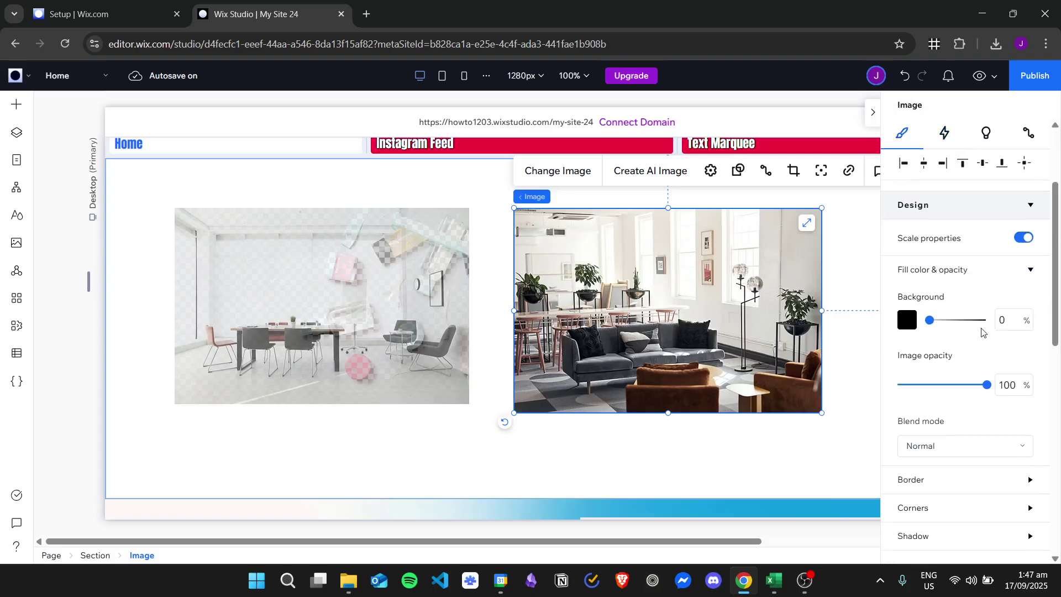
{"action": "left_click_drag", "start_coordinate": [986, 388], "coordinate": [898, 388]}
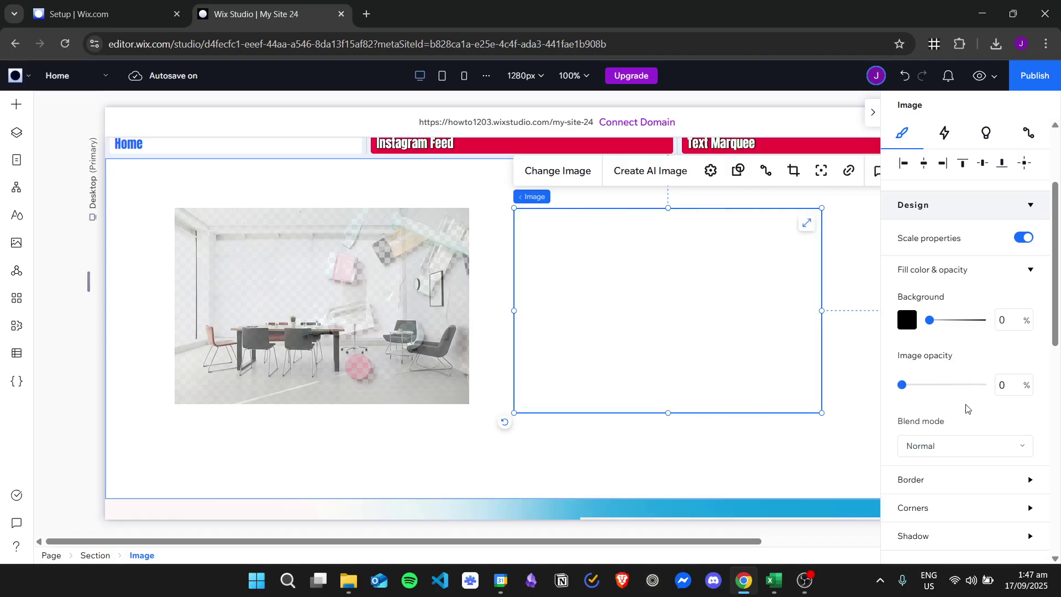
Create a custom hover animation for the transparent Interior Design picture, targeting the image itself.
{"action": "left_click", "coordinate": [946, 135]}
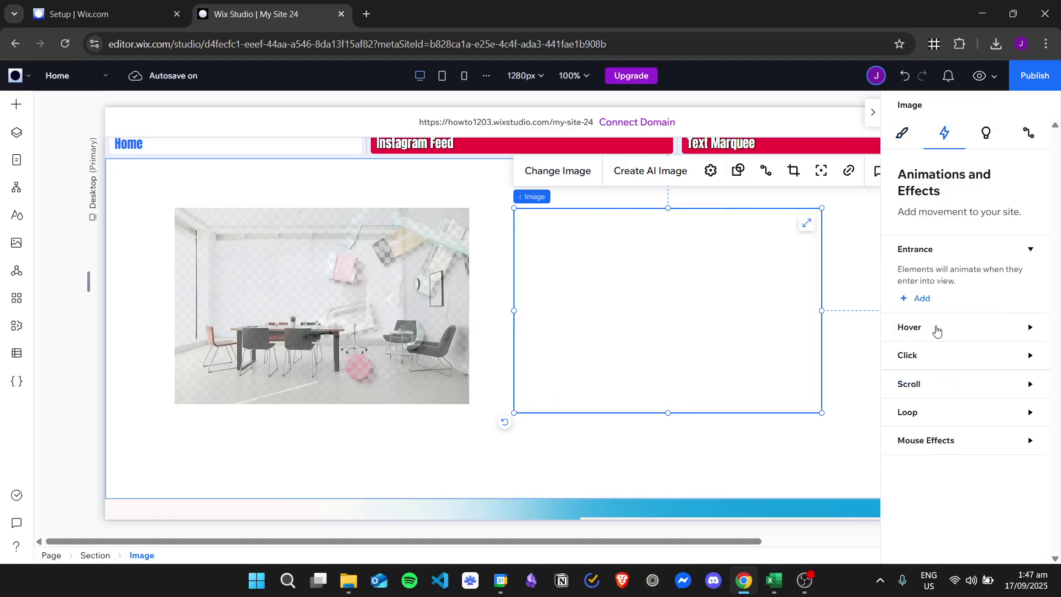
{"action": "left_click", "coordinate": [937, 331]}
{"action": "left_click", "coordinate": [916, 377]}
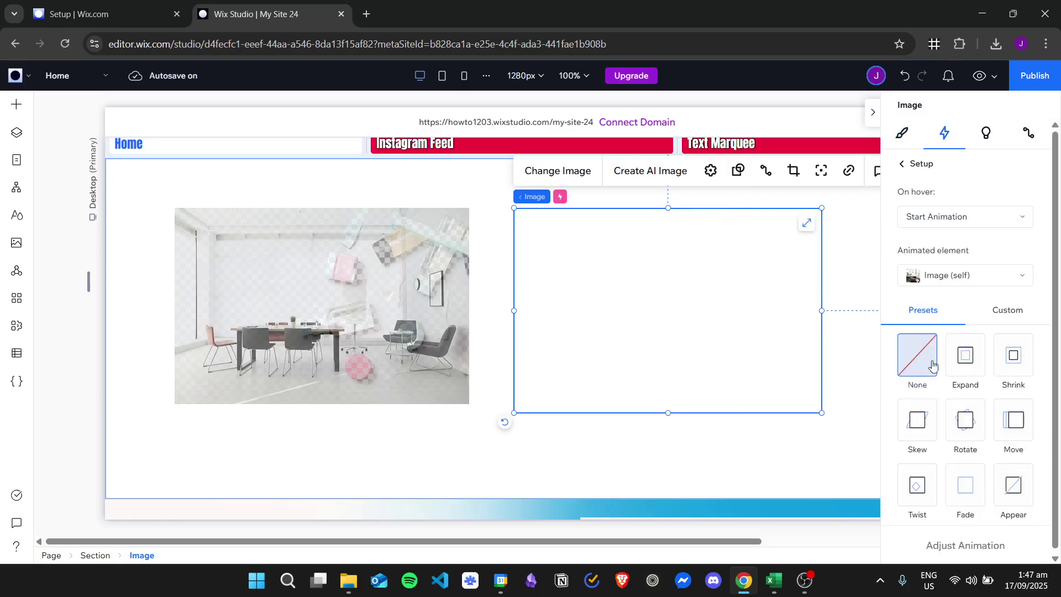
{"action": "left_click", "coordinate": [1006, 311]}
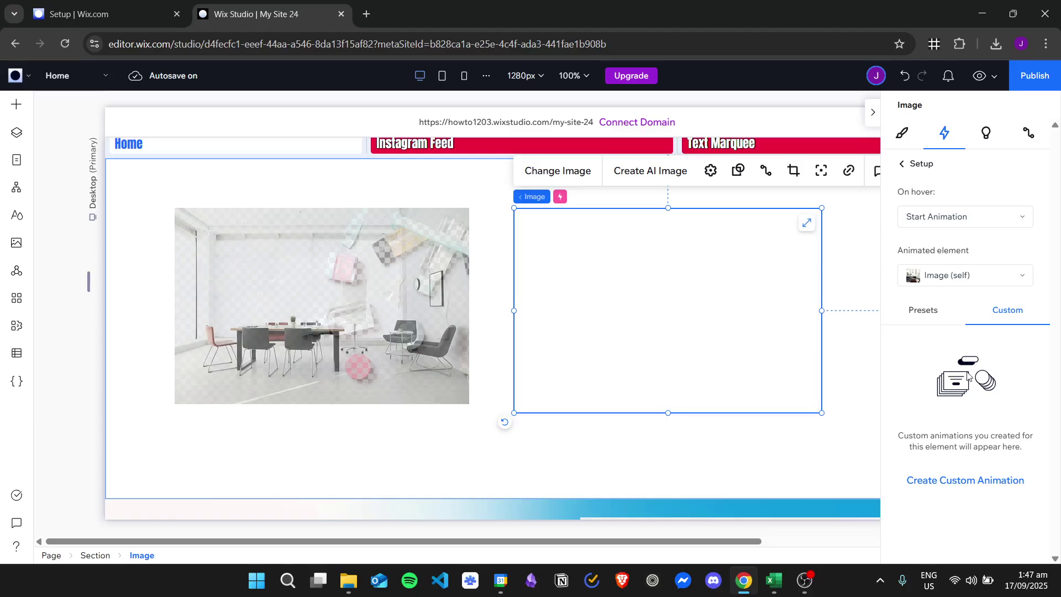
{"action": "left_click", "coordinate": [952, 477]}
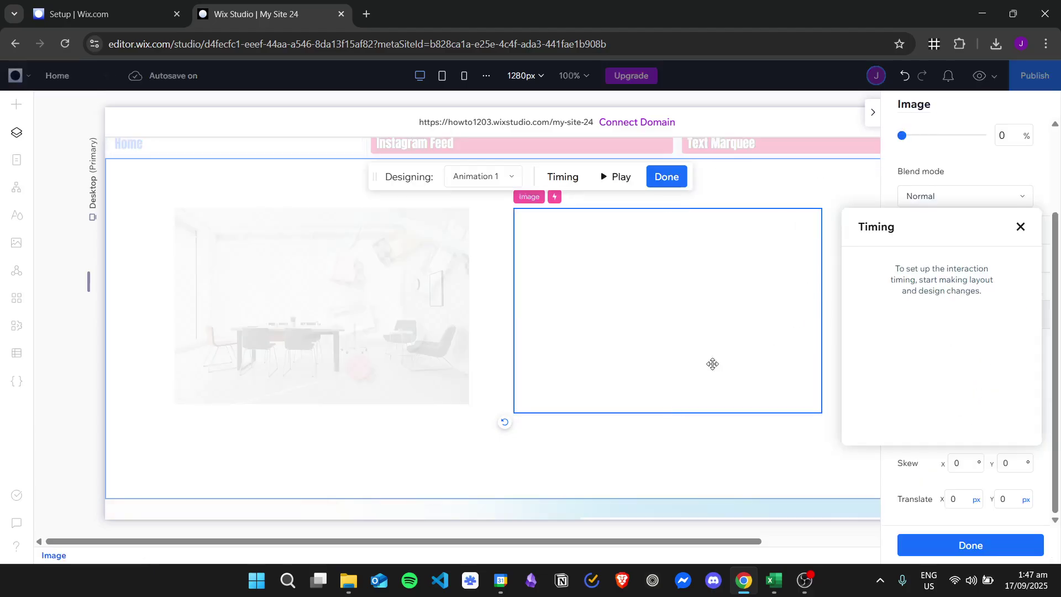
Raise the Interior Design picture's image opacity to 100% within the custom hover animation and finish designing it.
{"action": "left_click_drag", "start_coordinate": [930, 223], "coordinate": [324, 222]}
{"action": "left_click", "coordinate": [1007, 356]}
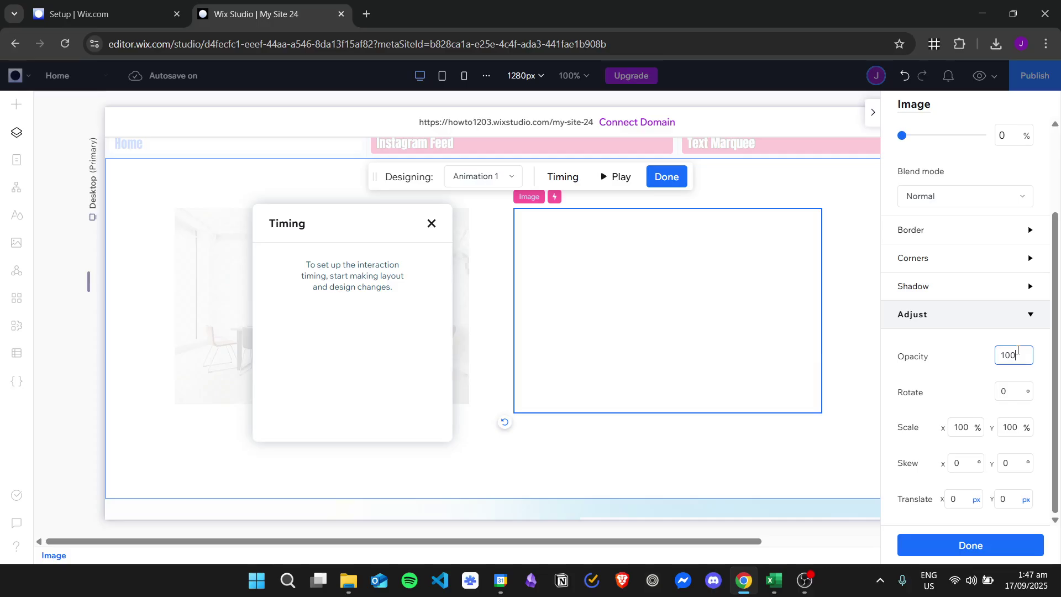
{"action": "key", "text": "Return"}
{"action": "scroll", "coordinate": [1006, 173], "scroll_direction": "up", "scroll_amount": 2}
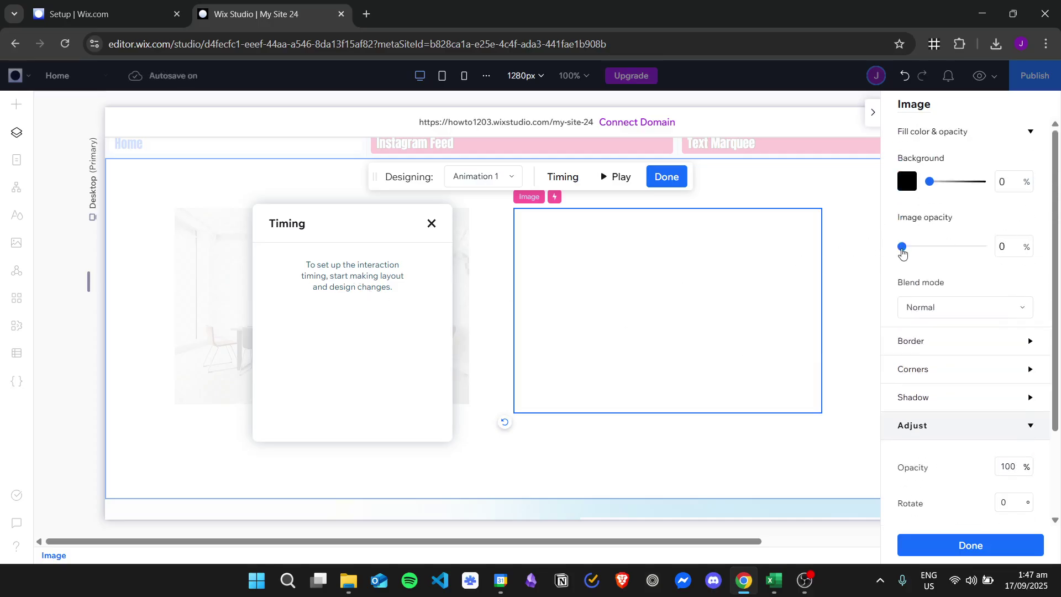
{"action": "left_click_drag", "start_coordinate": [904, 251], "coordinate": [1010, 248]}
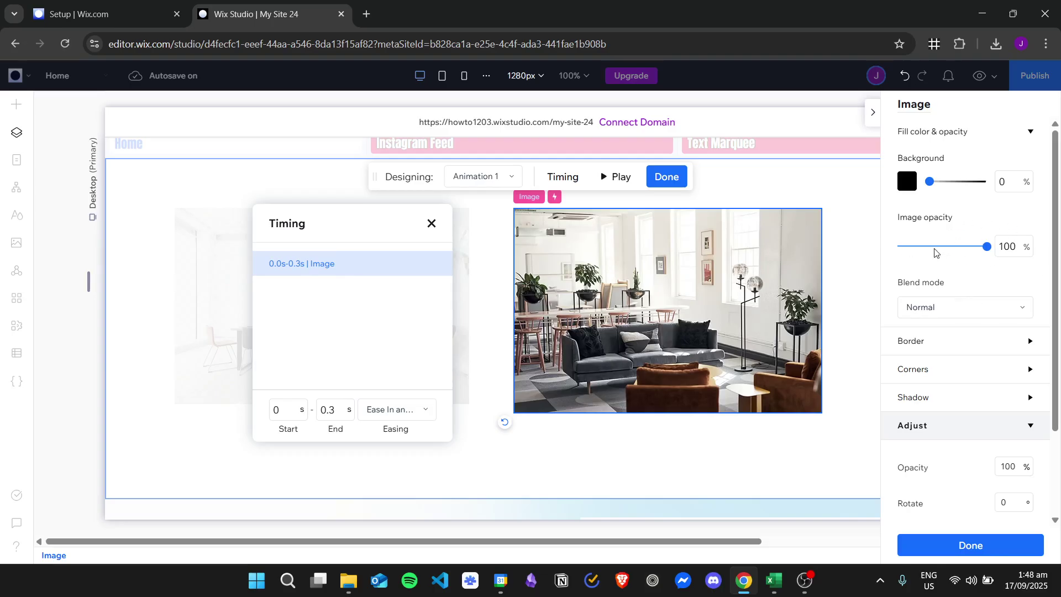
{"action": "scroll", "coordinate": [935, 253], "scroll_direction": "down", "scroll_amount": 2}
{"action": "scroll", "coordinate": [934, 255], "scroll_direction": "up", "scroll_amount": 2}
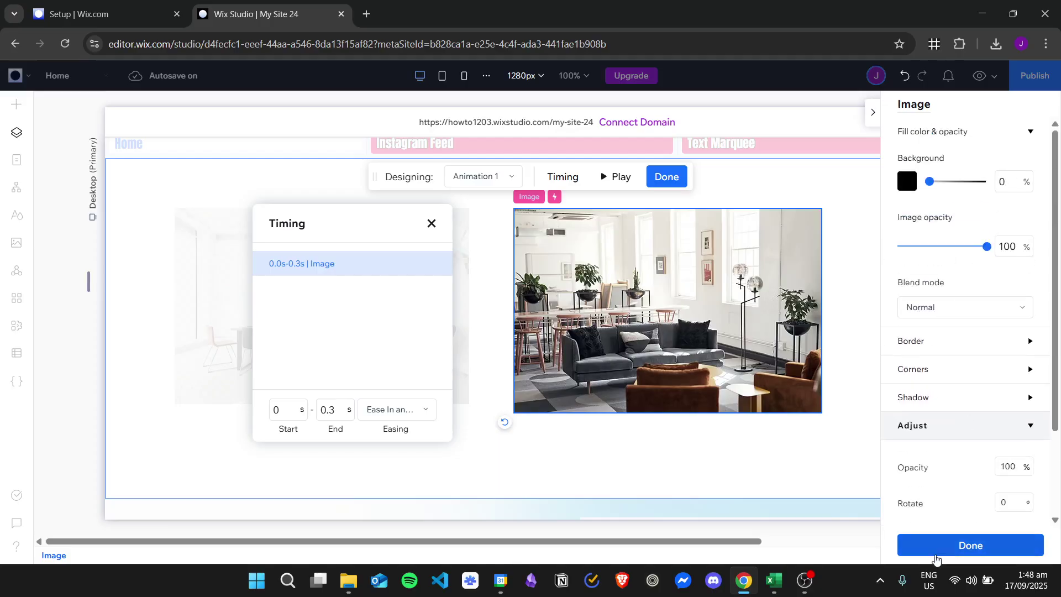
{"action": "left_click", "coordinate": [805, 295]}
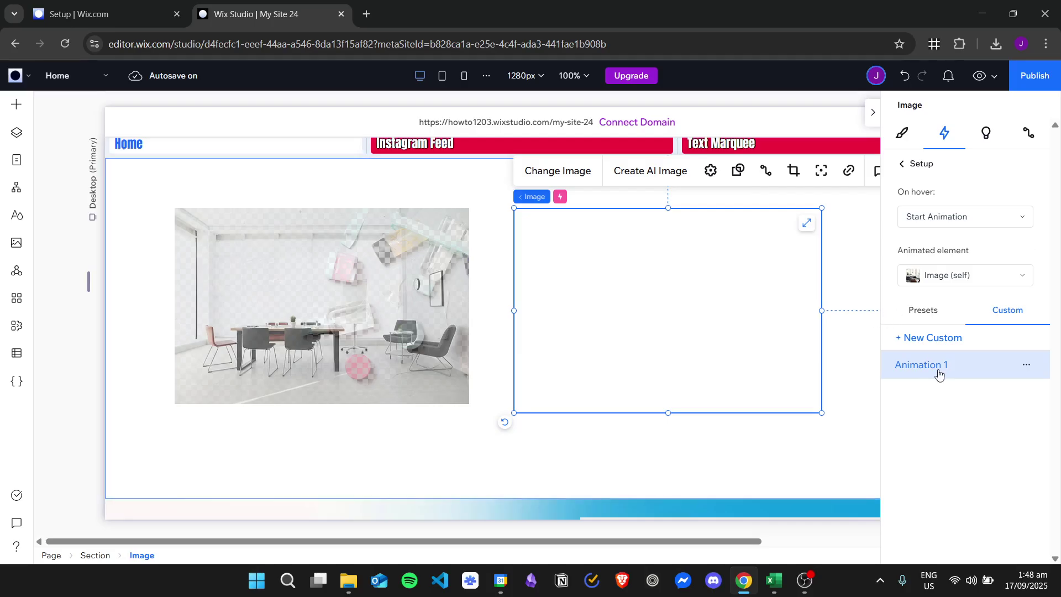
Preview the site to test the hover effects, return to editing, and deselect the transparent image.
{"action": "left_click", "coordinate": [979, 81]}
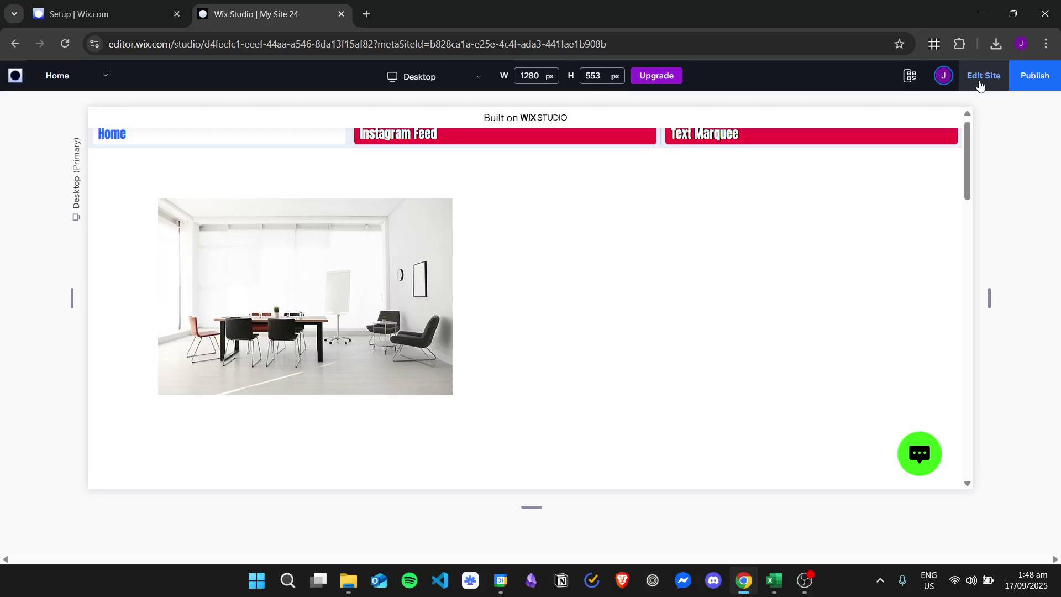
{"action": "left_click", "coordinate": [984, 75]}
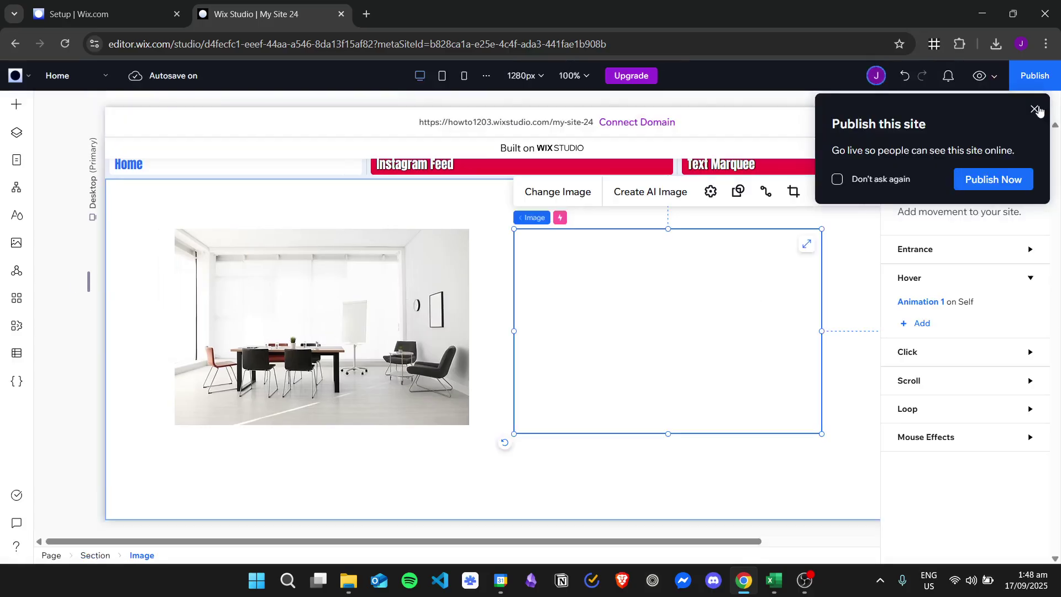
{"action": "left_click", "coordinate": [1036, 110]}
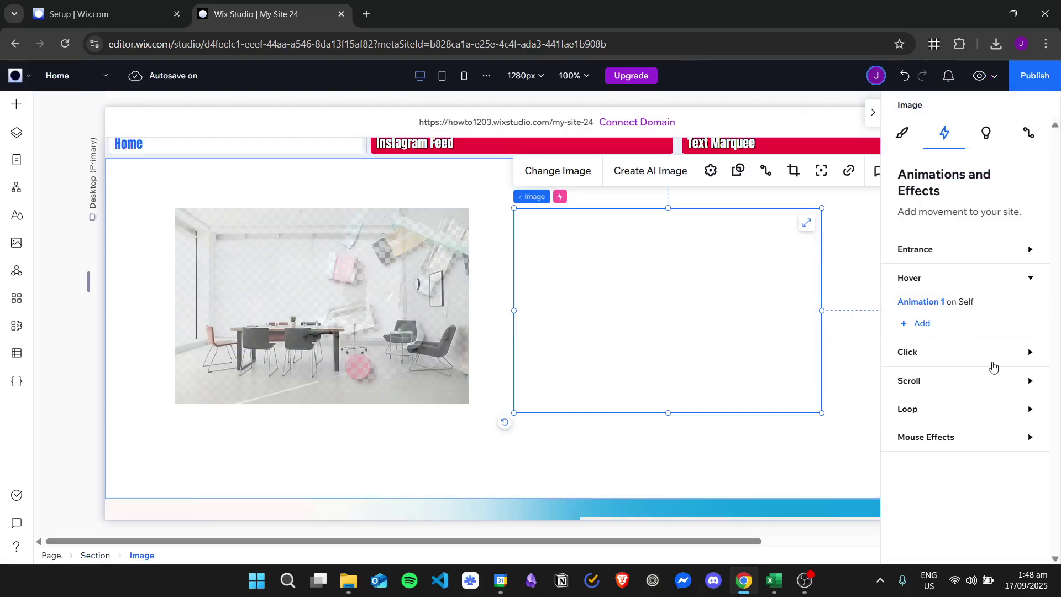
{"action": "left_click", "coordinate": [694, 457]}
{"action": "left_click", "coordinate": [603, 282]}
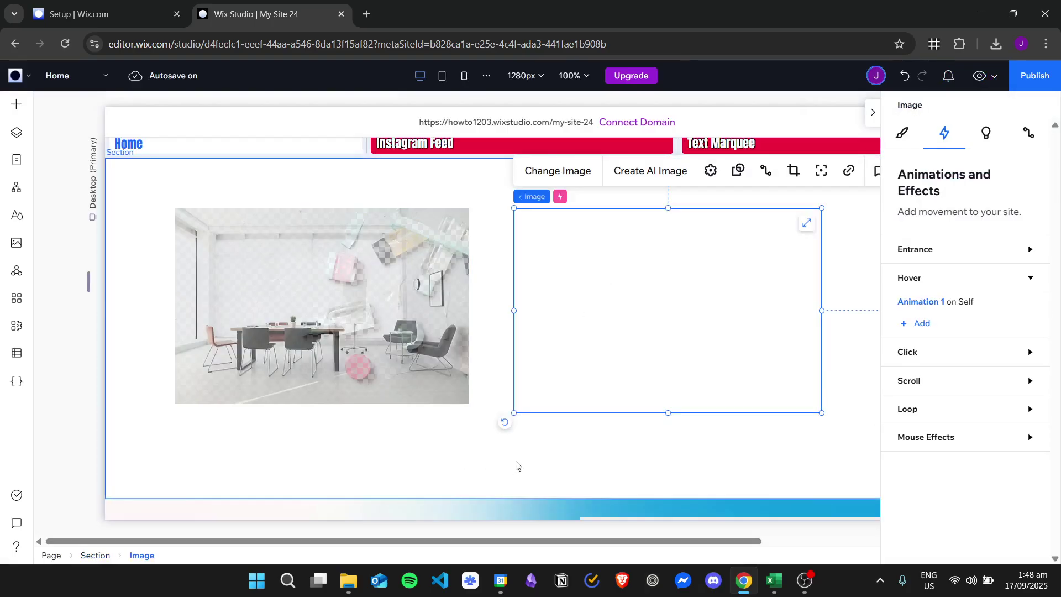
{"action": "left_click", "coordinate": [473, 437]}
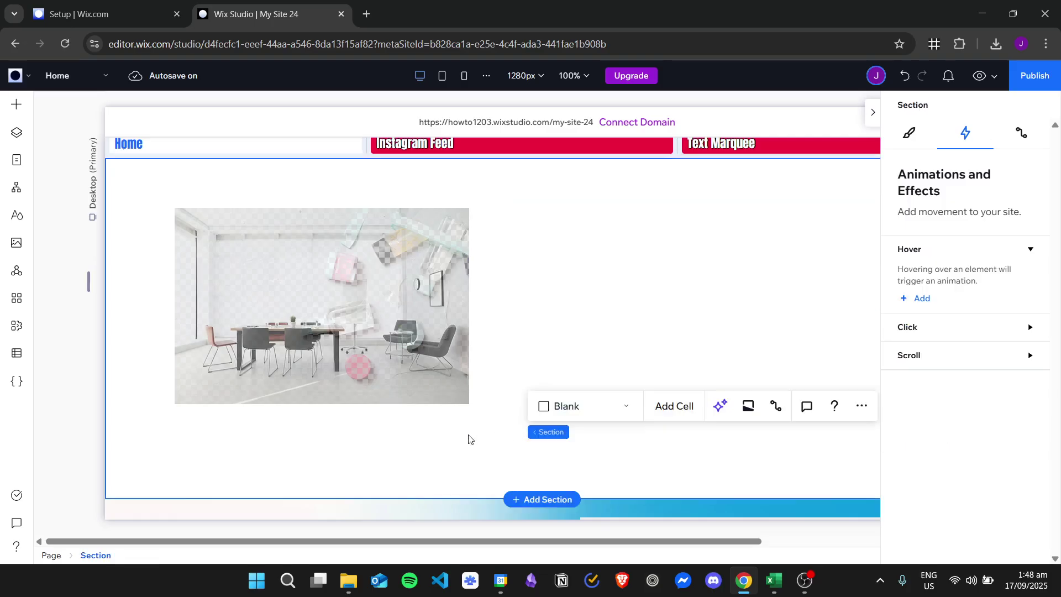